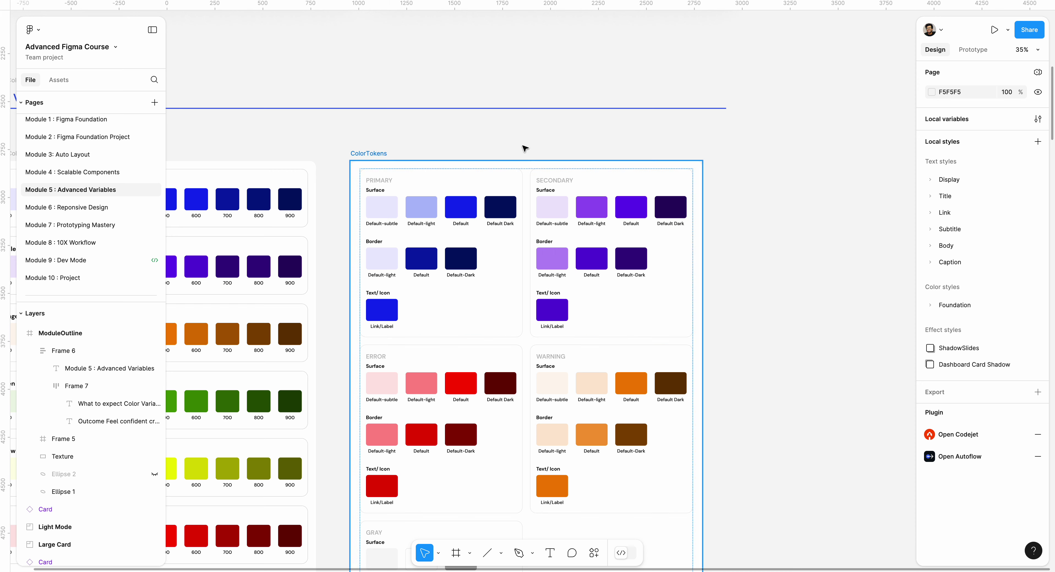
Step: Create a new local variable collection named "Color Token Demo"
left_click(1037, 119)
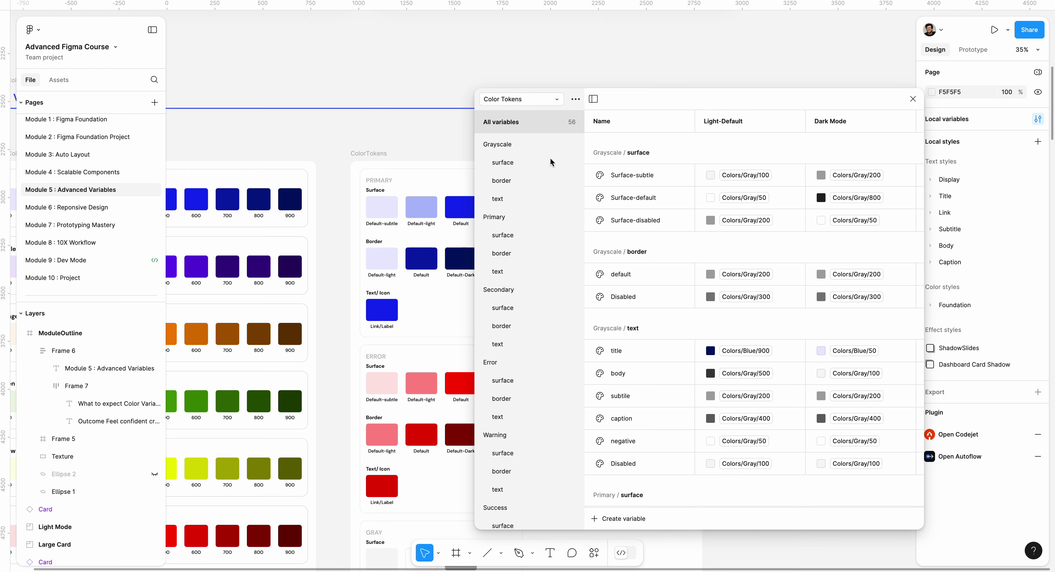
scroll(548, 168, "down", 1)
scroll(548, 165, "up", 1)
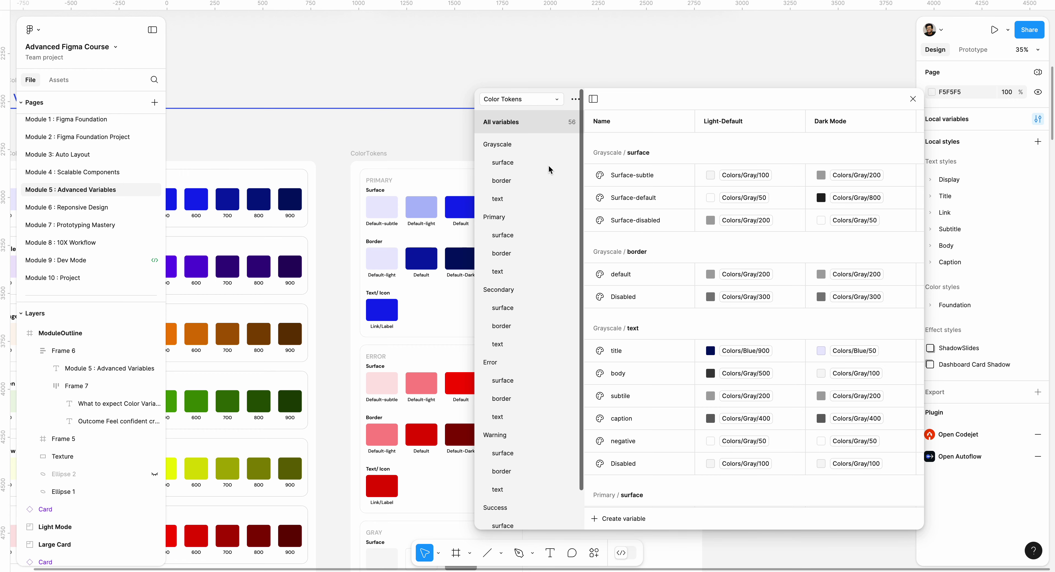
left_click(575, 99)
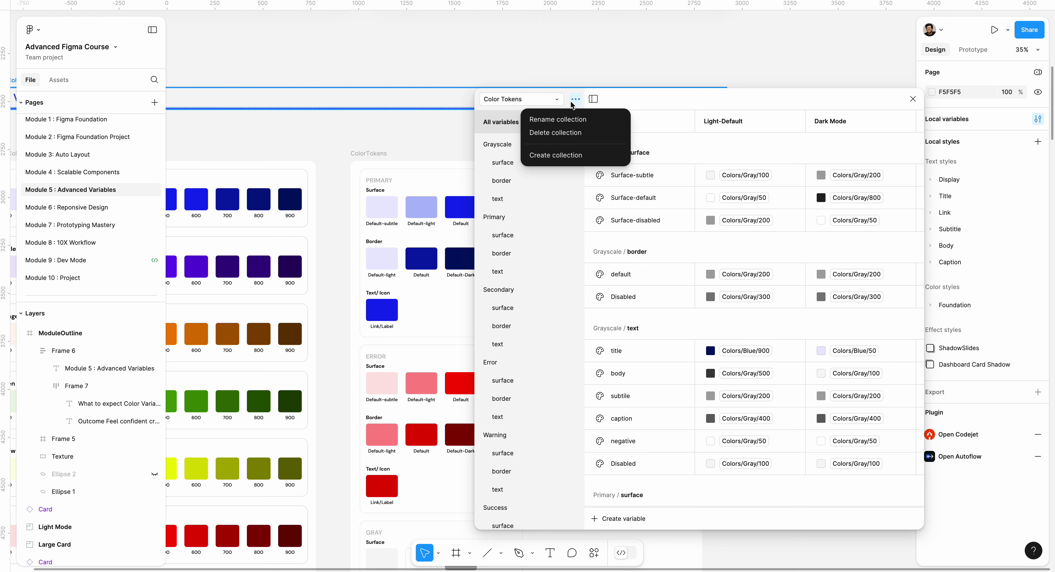
left_click(567, 158)
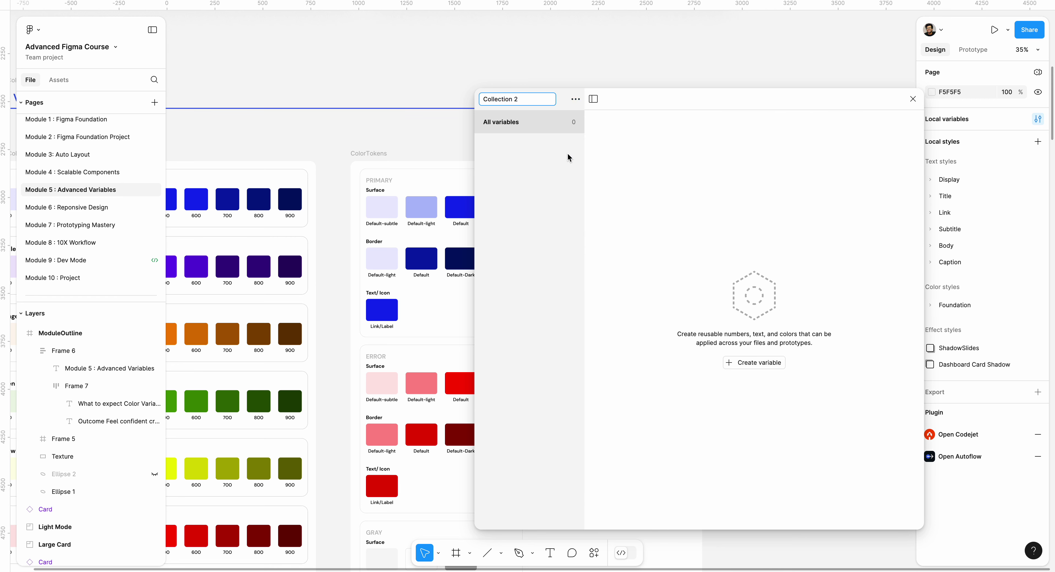
key("BackSpace")
key("BackSpace")
key("BackSpace")
key("BackSpace")
key("BackSpace")
key("BackSpace")
key("BackSpace")
key("BackSpace")
key("BackSpace")
key("BackSpace")
key("BackSpace")
key("BackSpace")
type("Color Token Demo")
key("Return")
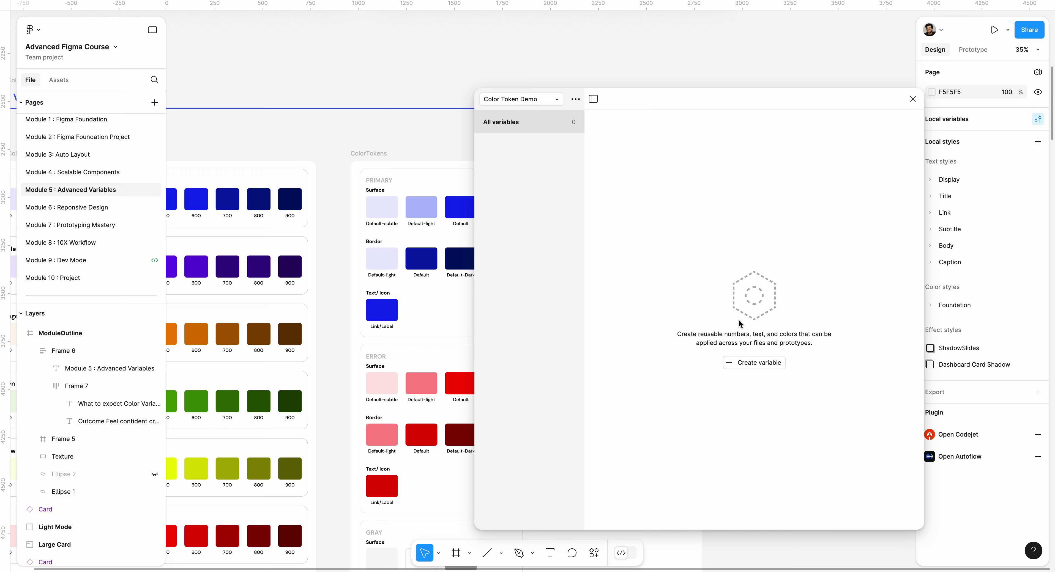
Step: Create a color variable named "Primary / Surface / Default-subtle" in the Color Token Demo collection
left_click_drag(676, 100, 741, 102)
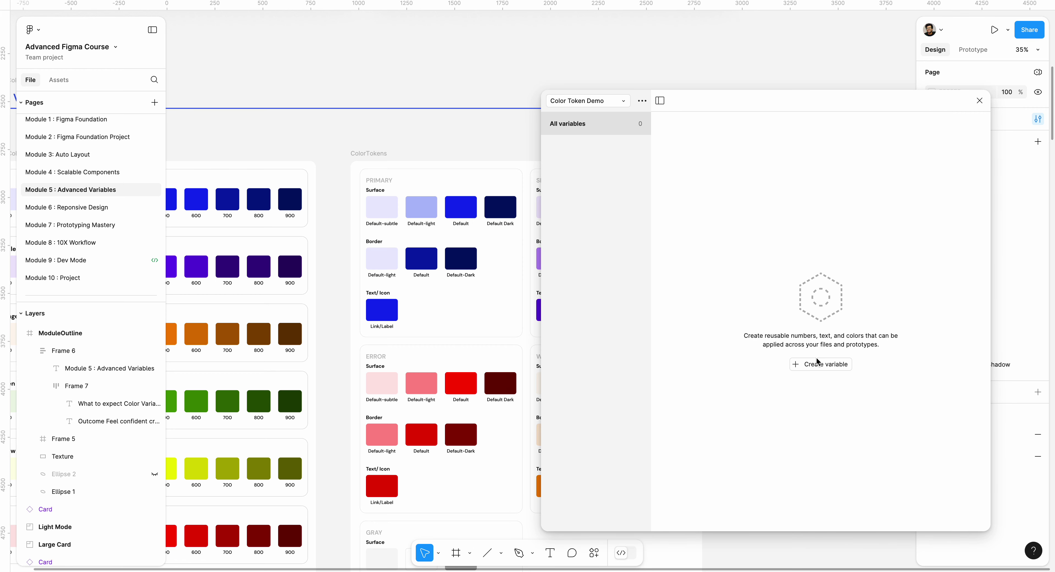
scroll(492, 217, "right", 5)
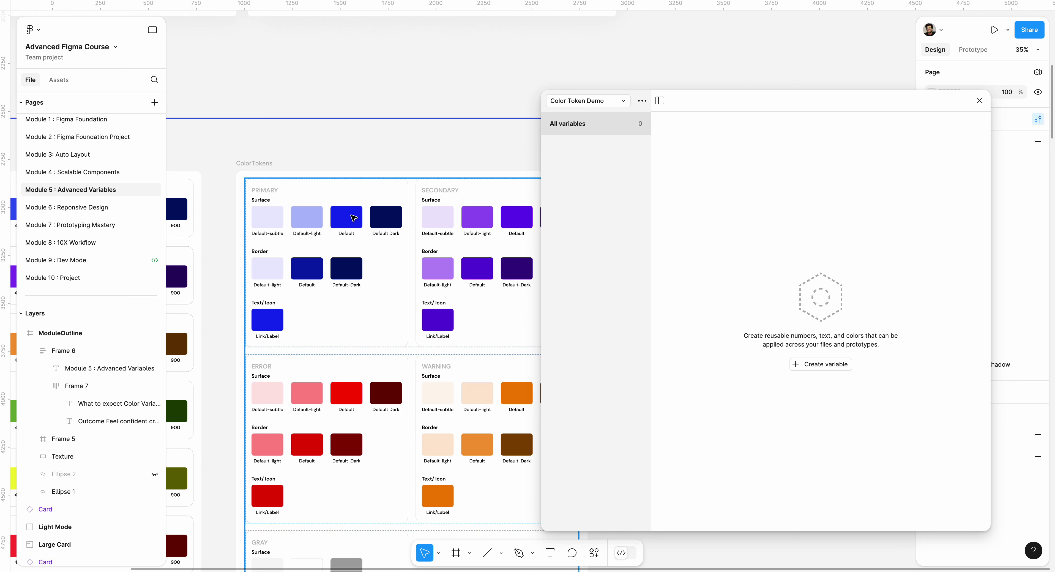
left_click(822, 364)
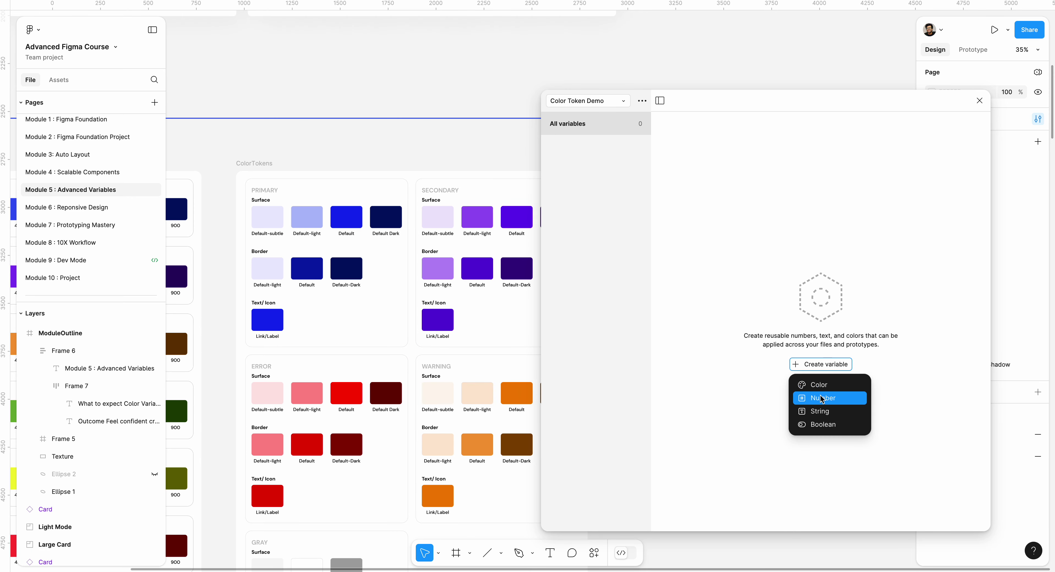
left_click(818, 386)
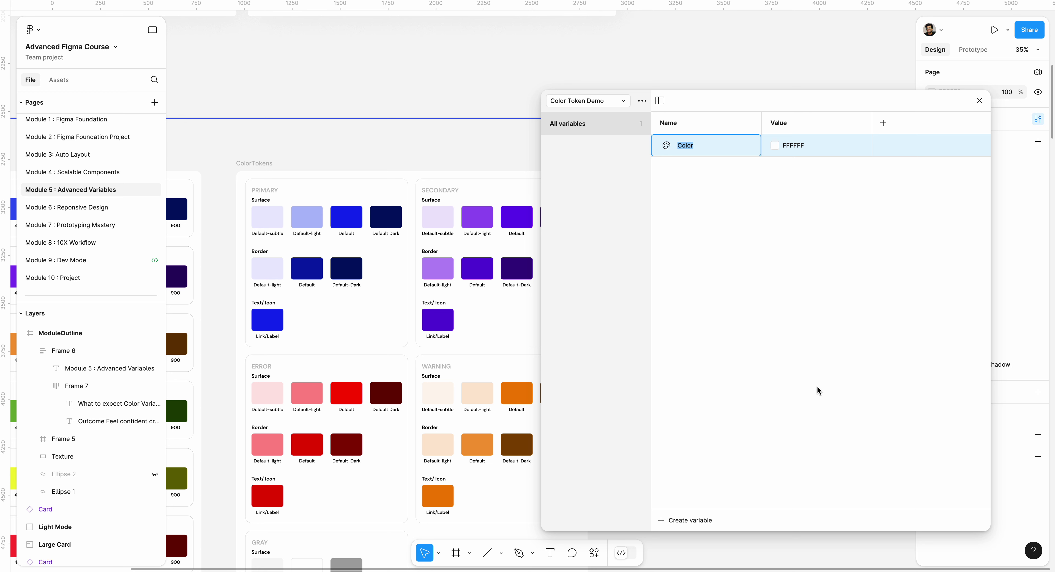
type("Primary /")
type("Surface / Deaf")
key("BackSpace")
type("fault-subtle")
key("Return")
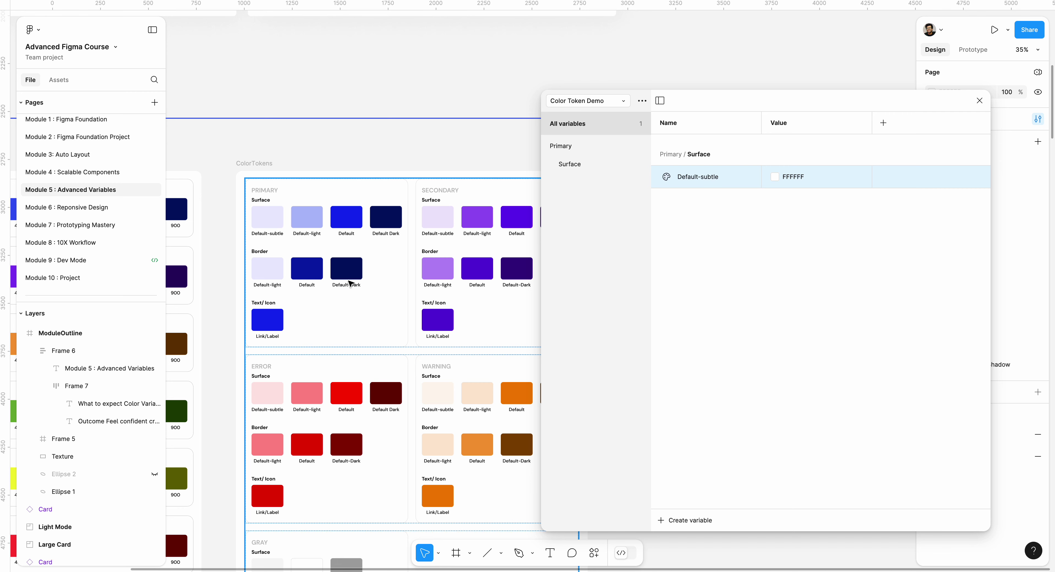
Step: Duplicate the Default-subtle variable in Primary / Surface and name the copy "Default-light"
right_click(700, 179)
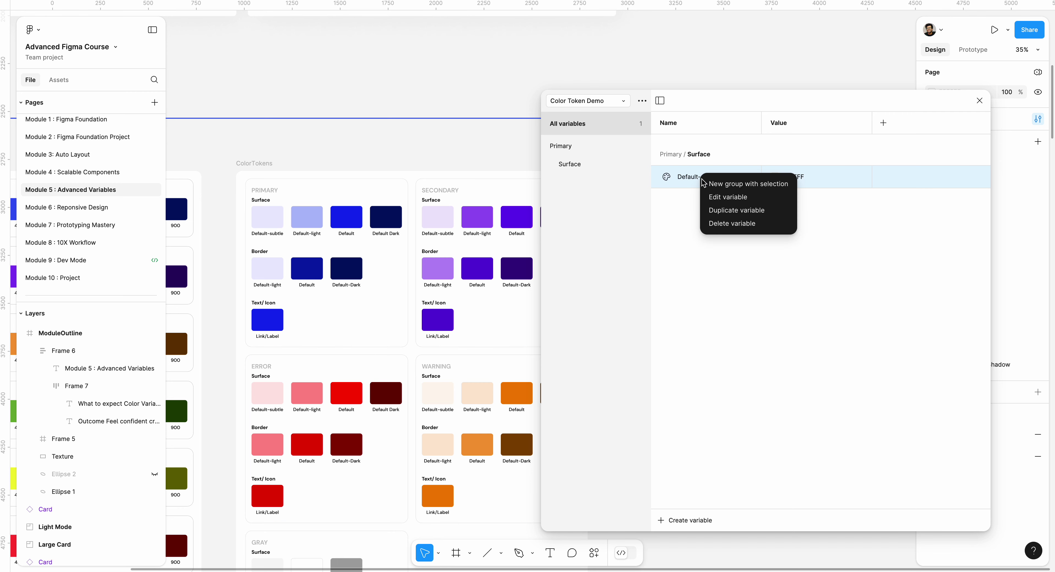
left_click(726, 208)
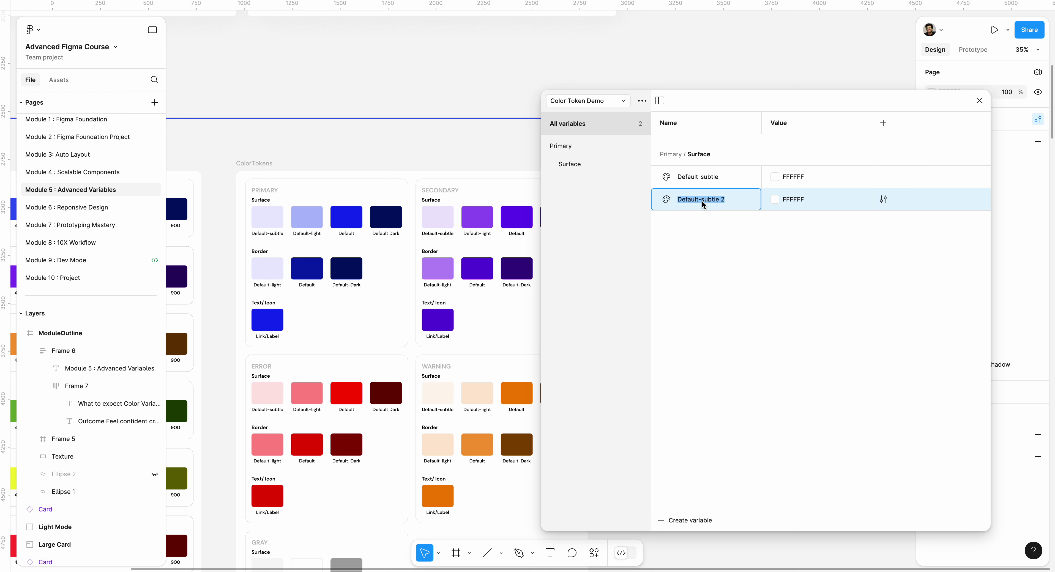
left_click(711, 200)
key("BackSpace")
key("BackSpace")
key("BackSpace")
key("BackSpace")
key("BackSpace")
key("BackSpace")
key("BackSpace")
type("light")
key("Return")
Step: Duplicate the Default-light variable in Primary / Surface and name the copy "Default"
right_click(726, 199)
left_click(731, 228)
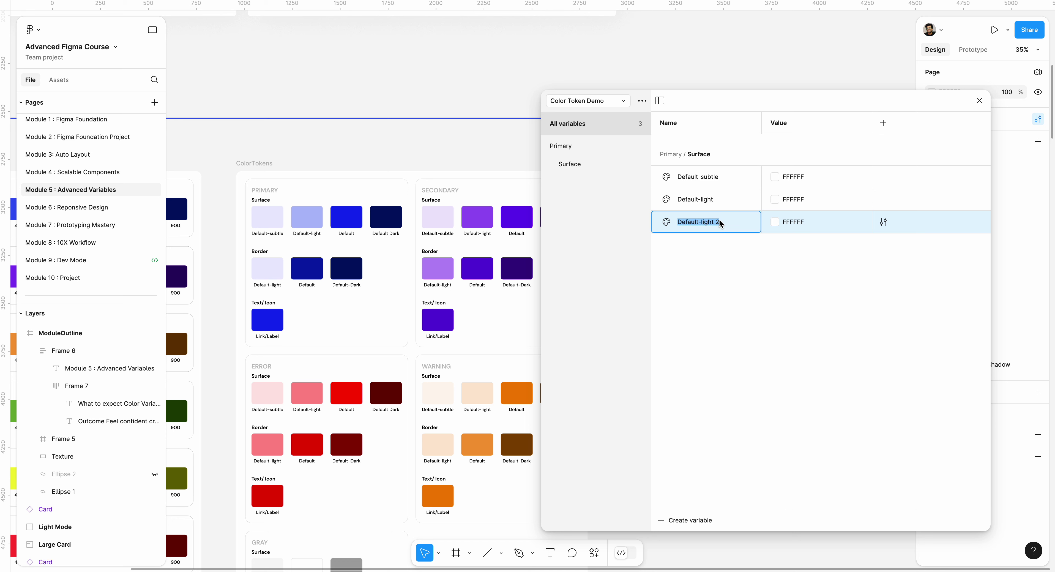
left_click(721, 221)
key("BackSpace")
key("BackSpace")
key("BackSpace")
key("BackSpace")
key("BackSpace")
key("BackSpace")
key("Return")
Step: Duplicate the Default variable in Primary / Surface and name the copy "Default-Dark"
right_click(721, 221)
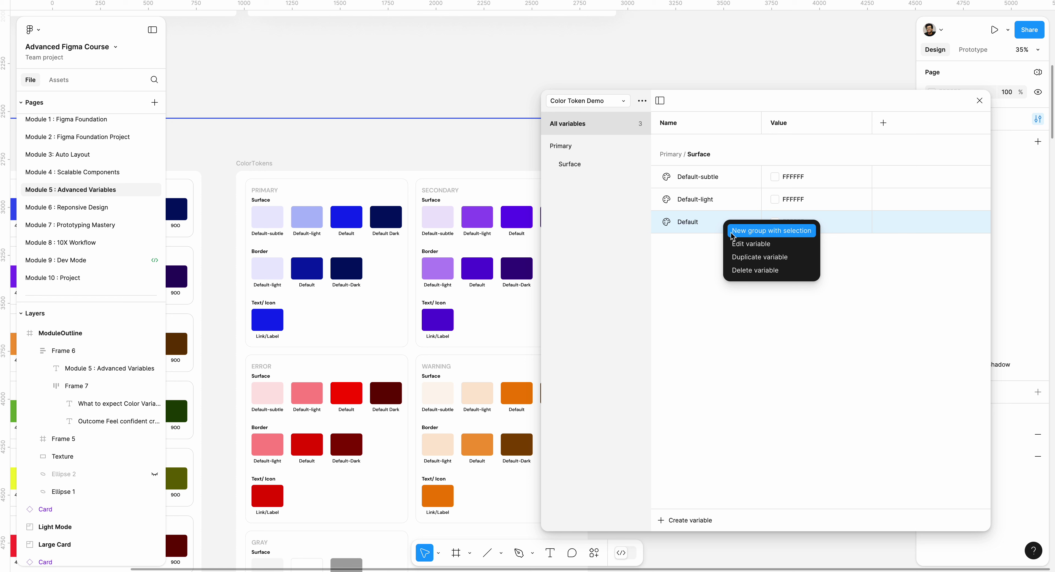
left_click(753, 258)
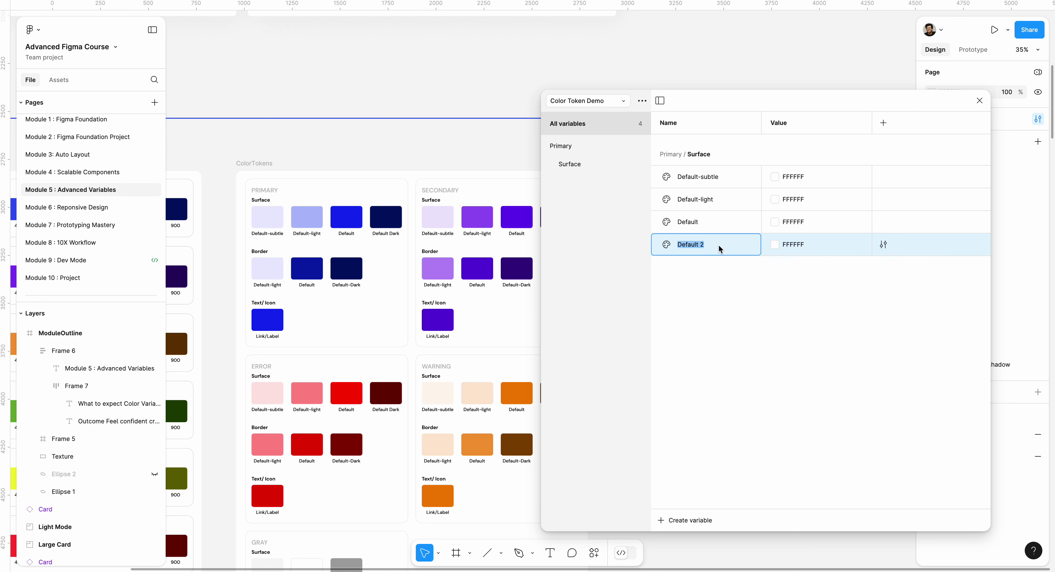
left_click(702, 248)
key("BackSpace")
key("BackSpace")
type("-Dark")
key("Return")
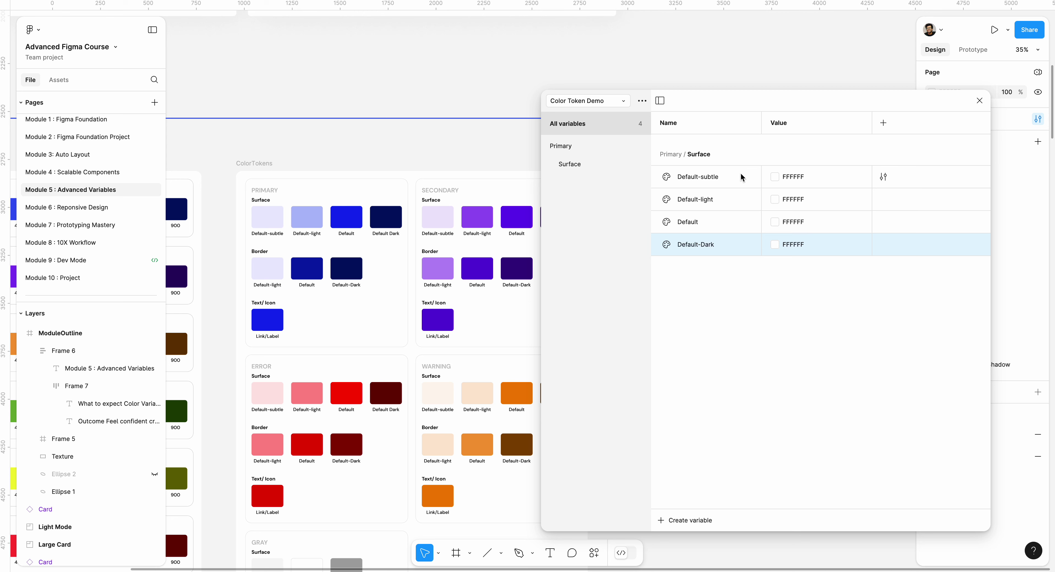
left_click(775, 178)
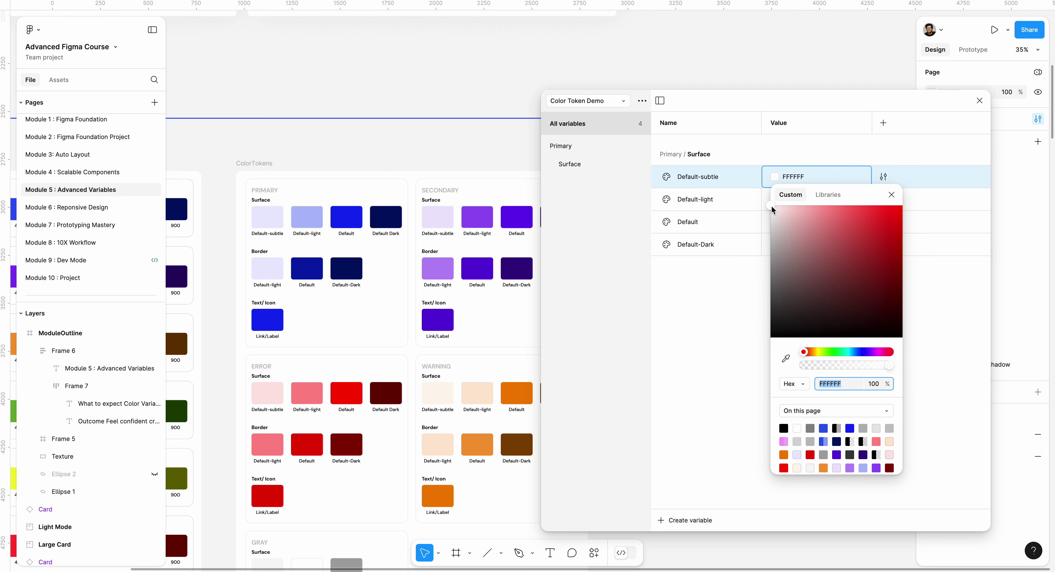
left_click(785, 358)
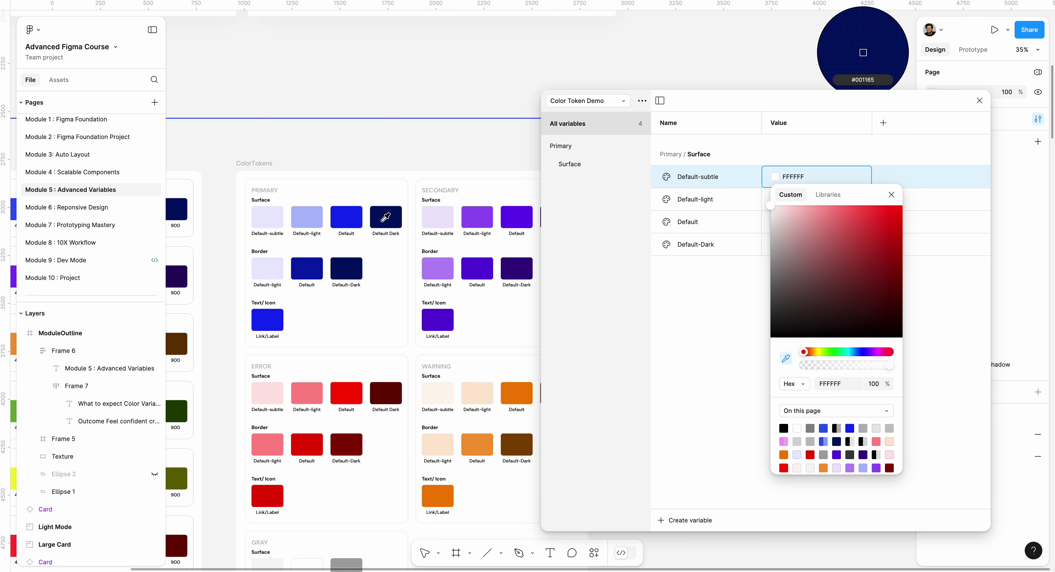
left_click(891, 195)
Step: Link the Primary surface variables to primitive library colors: Default-subtle to Blue-50 and Default-light to Blue-100
left_click(784, 178)
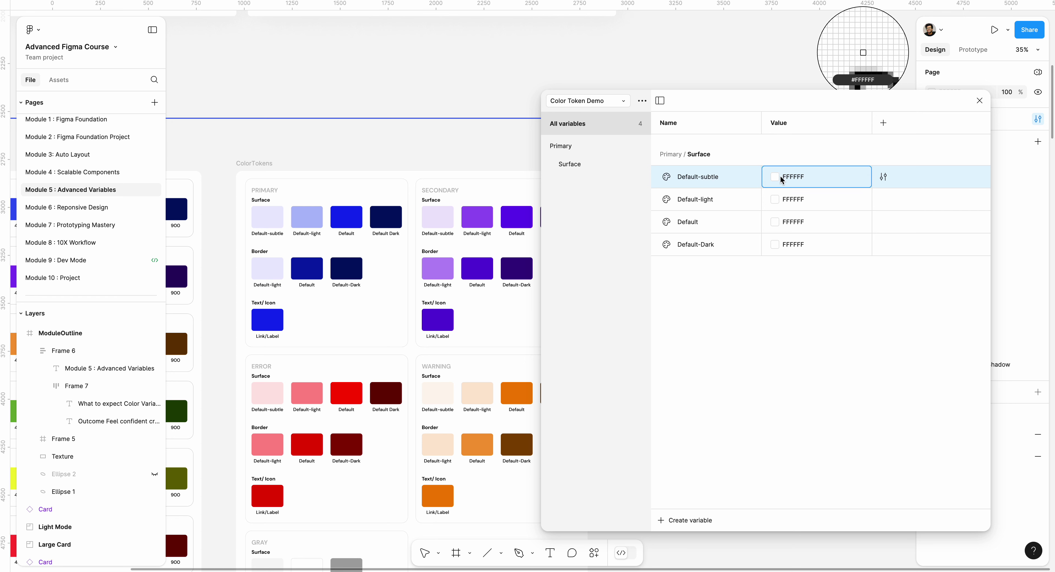
left_click(827, 194)
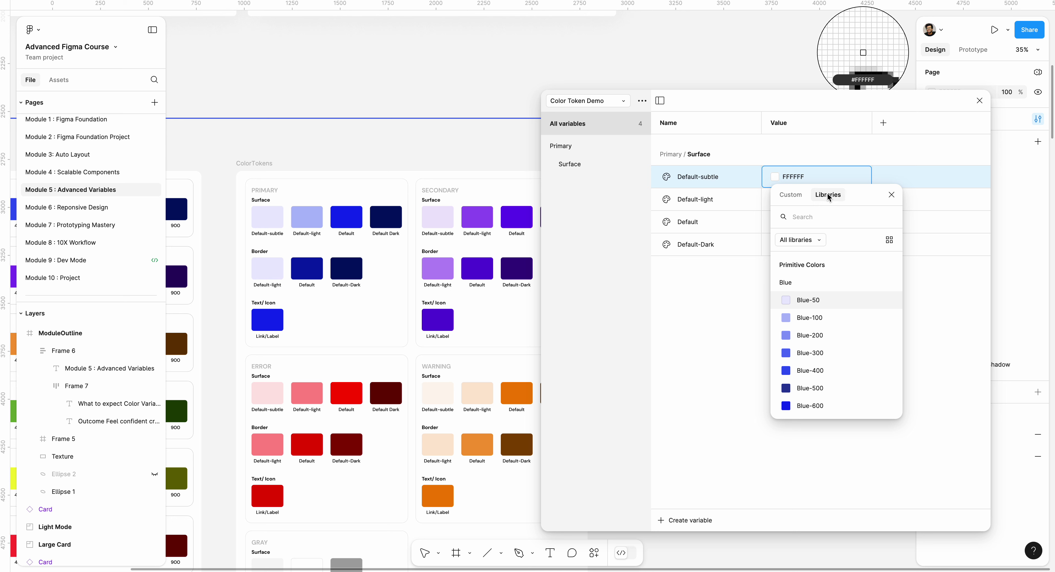
left_click(807, 300)
left_click(778, 199)
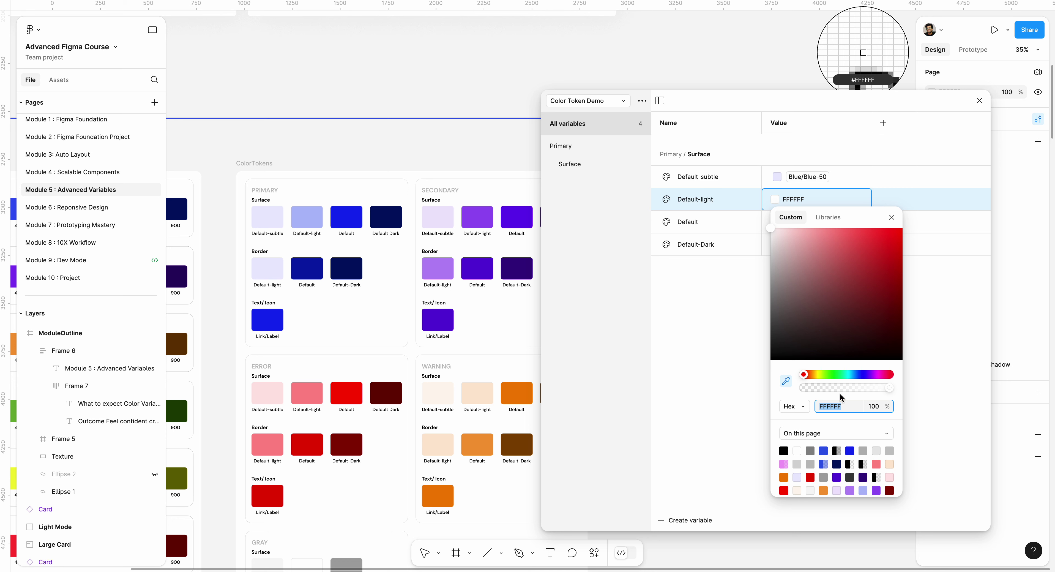
left_click(835, 218)
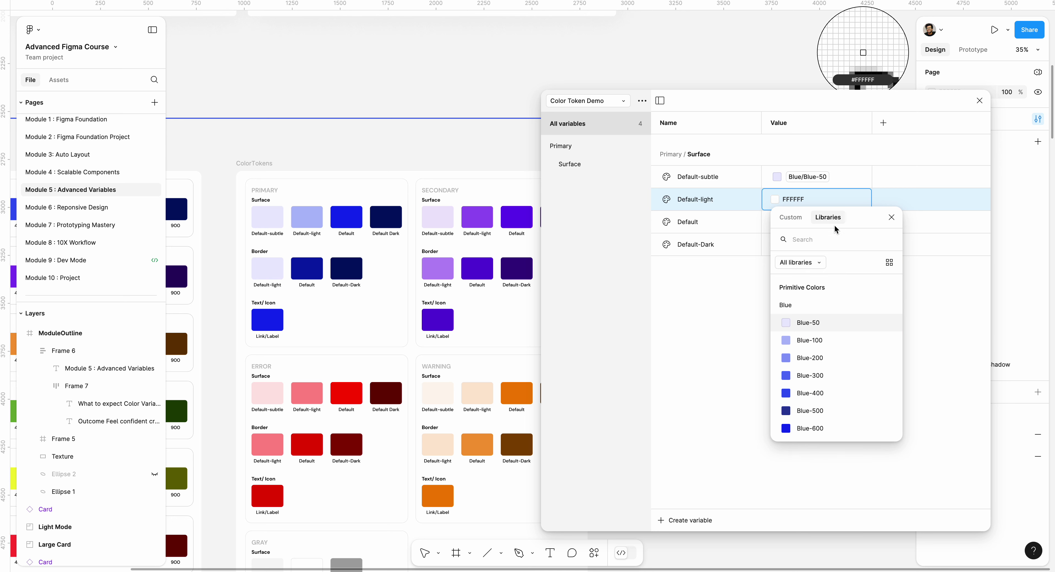
left_click(809, 345)
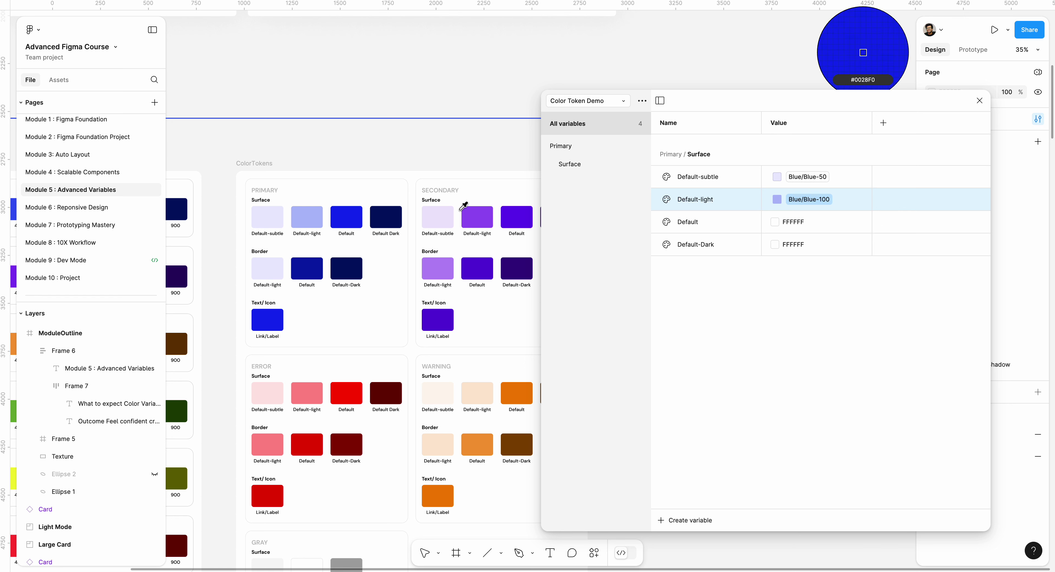
Step: Link the Default variable in Primary / Surface to the primitive library color Blue-500
left_click(774, 222)
left_click(827, 239)
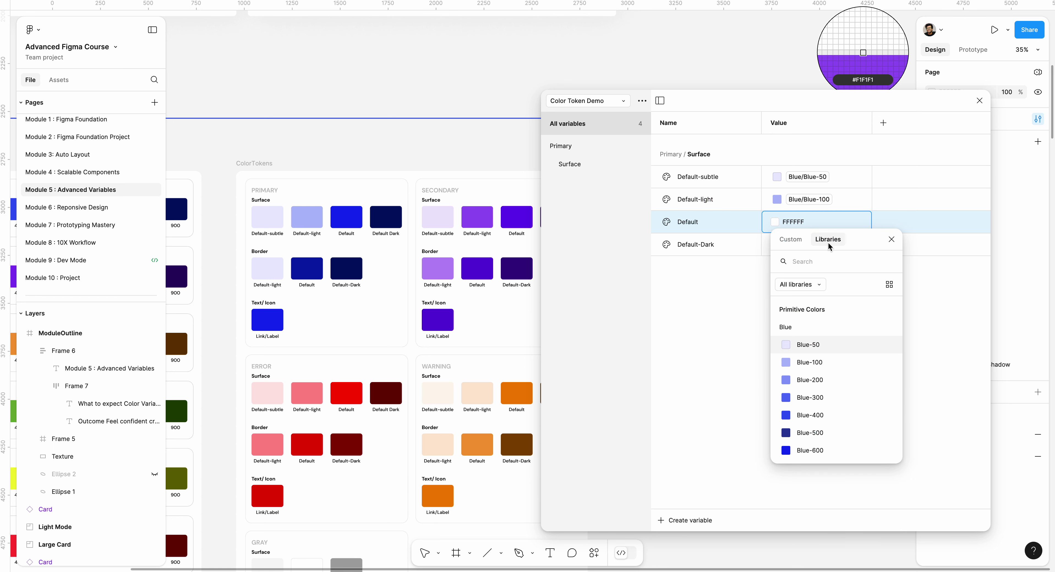
left_click(820, 428)
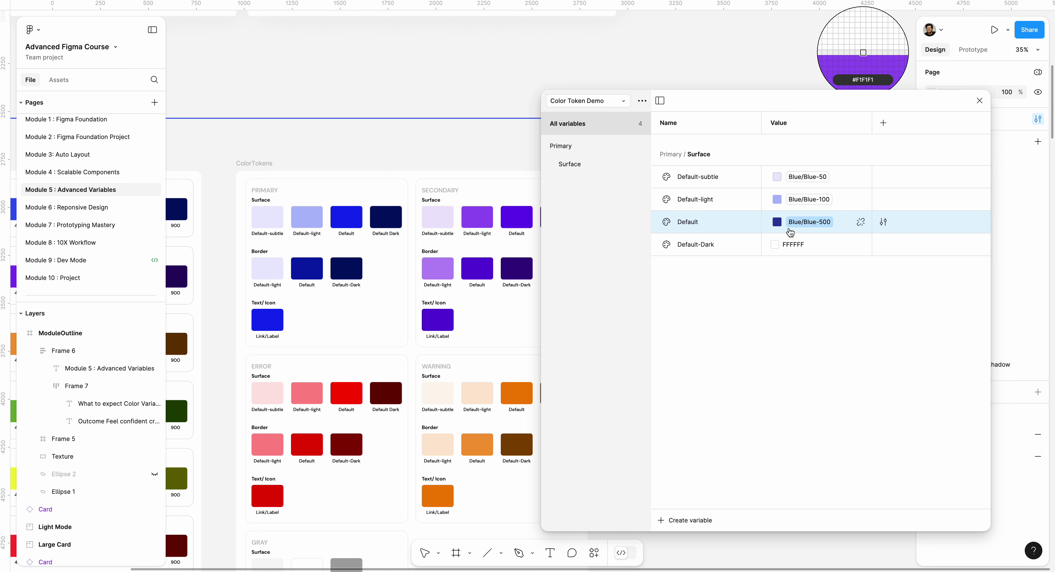
Step: Switch the Primary surface Default variable to Blue-400 and return it to Blue-500
left_click(777, 223)
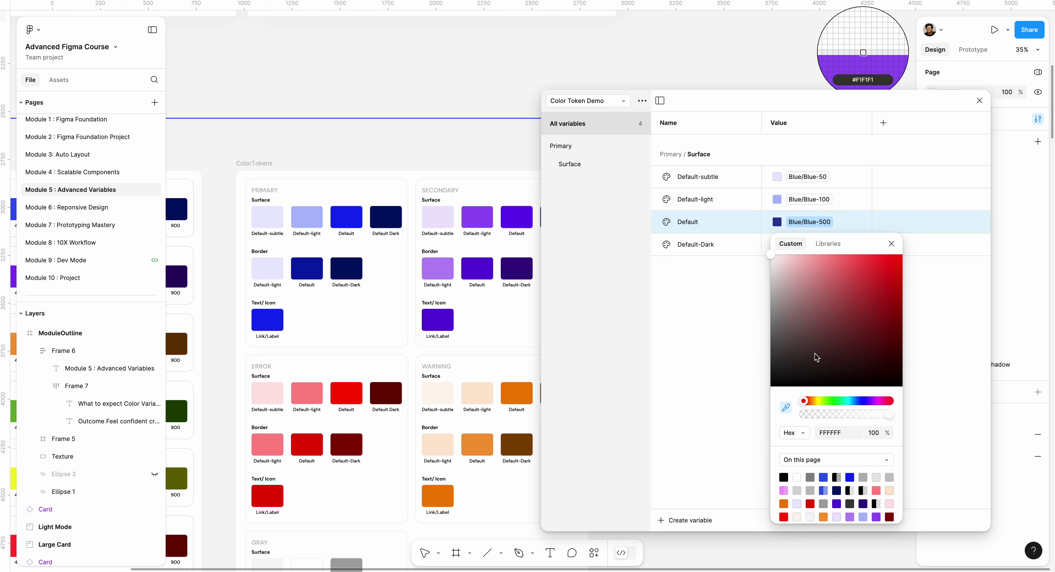
left_click(828, 243)
left_click(824, 376)
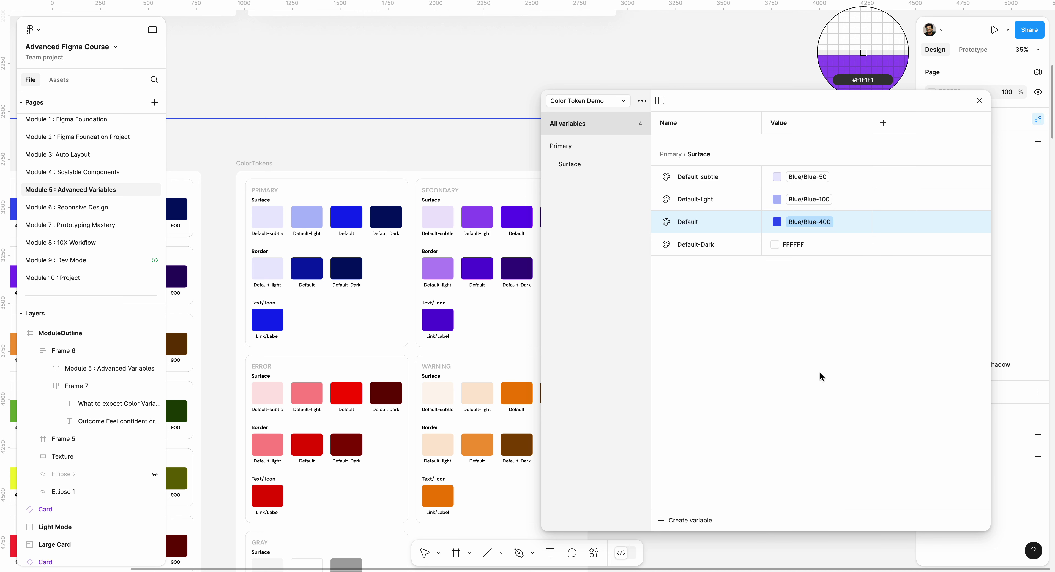
left_click(778, 245)
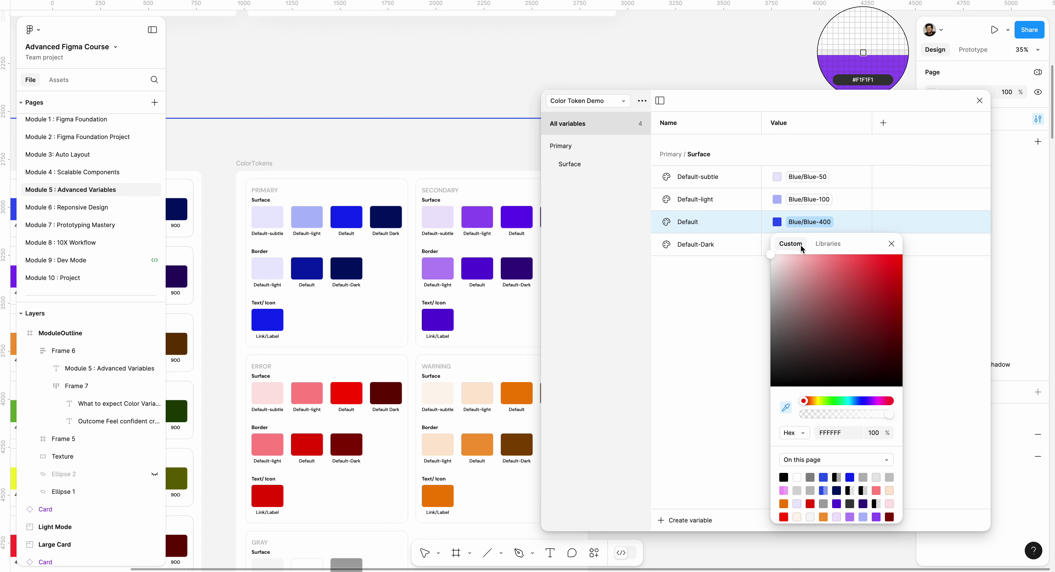
left_click(817, 243)
left_click(802, 410)
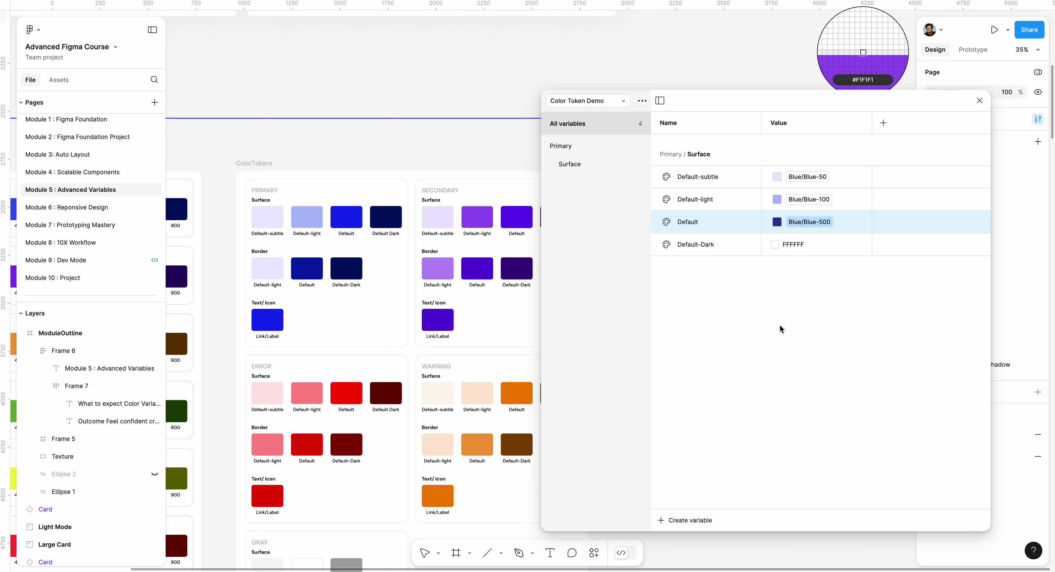
Step: Link the Default-Dark variable in Primary / Surface to the primitive library color Blue-700
left_click(781, 246)
left_click(826, 262)
scroll(843, 423, "down", 3)
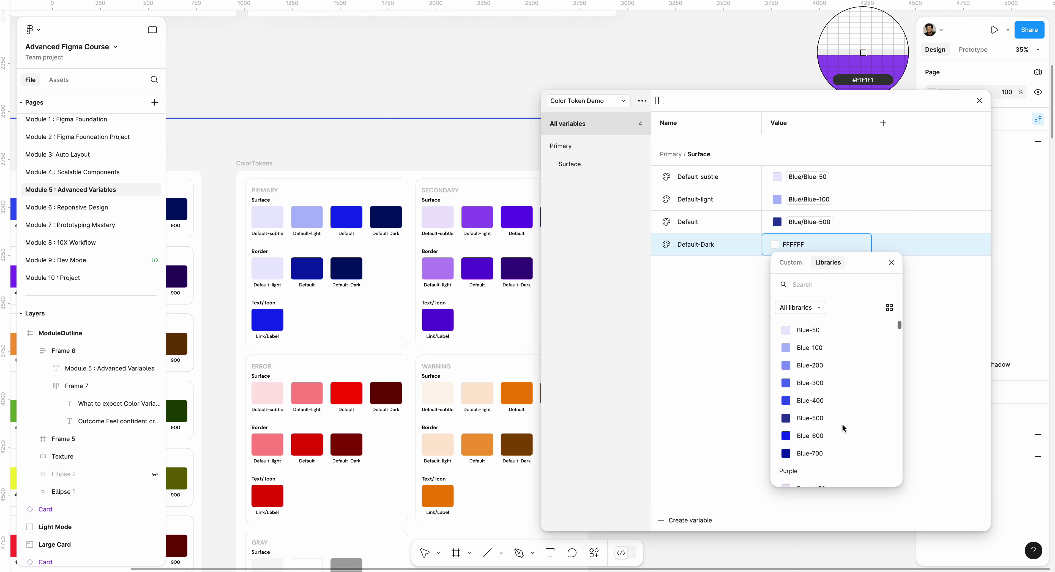
left_click(799, 392)
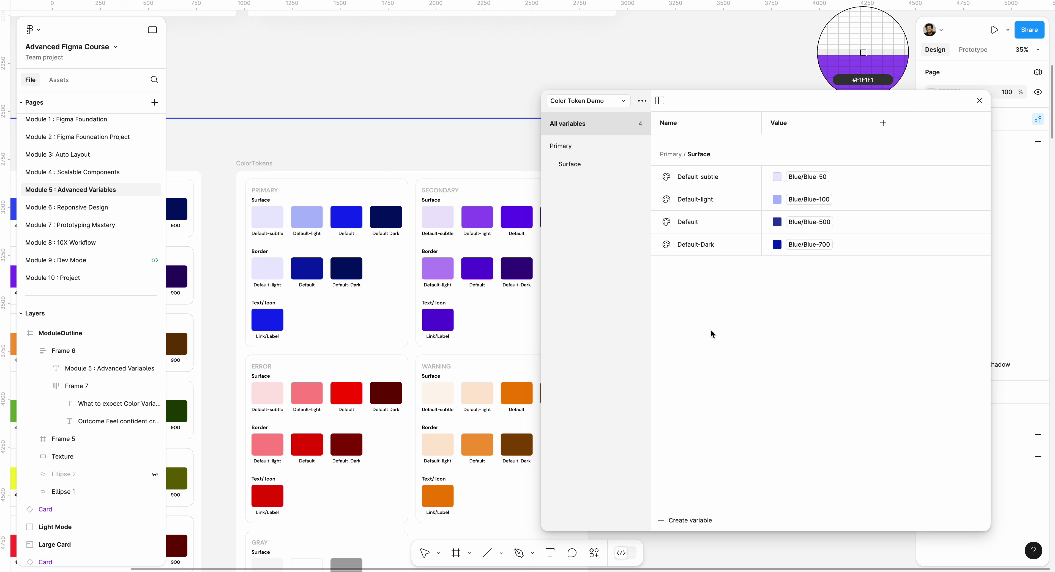
Step: Create a color variable named "Secondary / Surface / Default-subtle" in the same collection
left_click(683, 520)
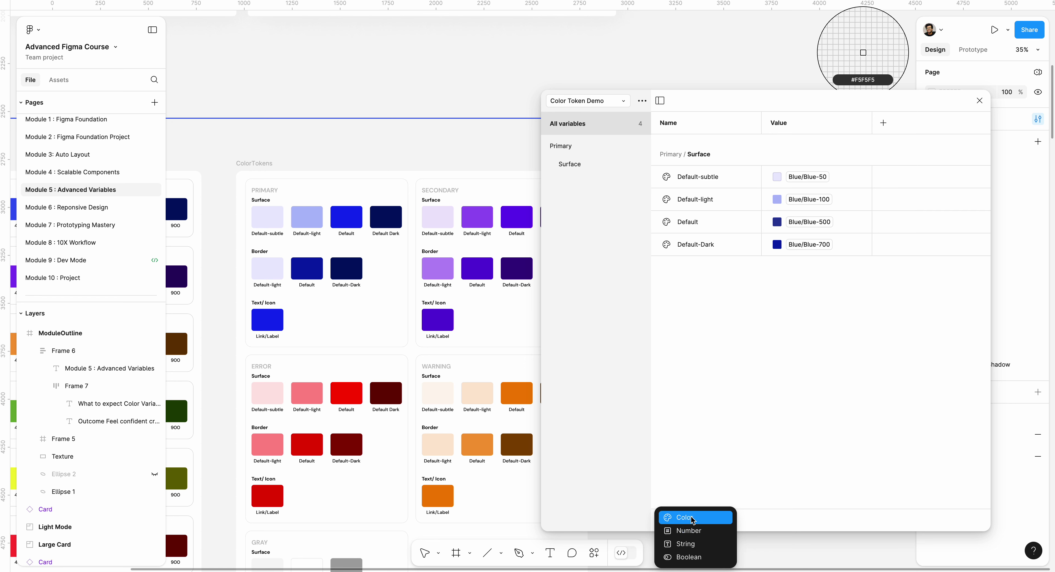
left_click(692, 517)
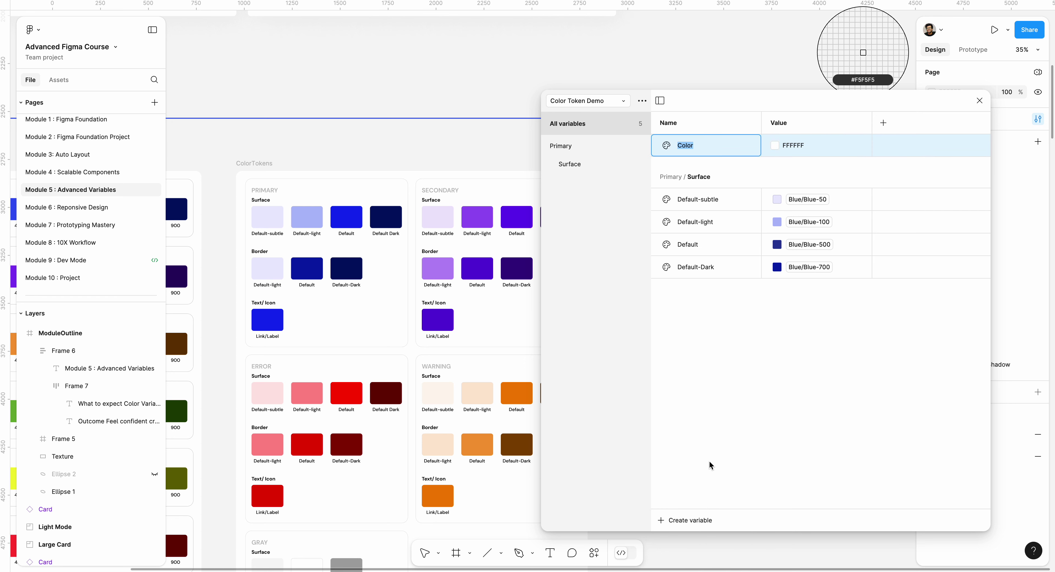
type("Secondary / Suraf")
key("BackSpace")
key("BackSpace")
type("face ")
type("/ De")
type("fault")
type("-su")
type("le")
key("Return")
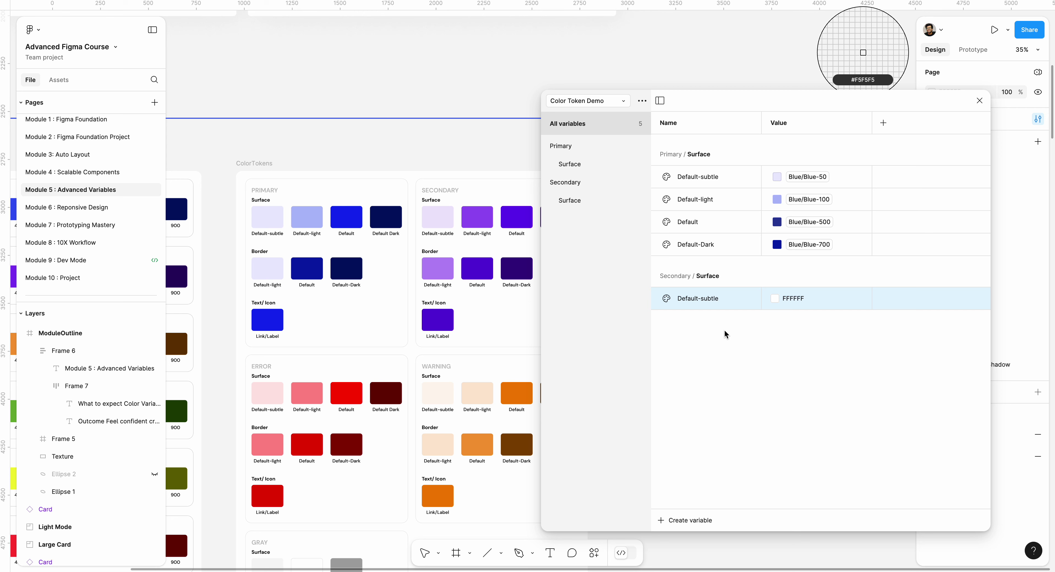
Step: Link the Default-subtle variable in Secondary / Surface to the library color Colors/Purple/50
left_click(774, 298)
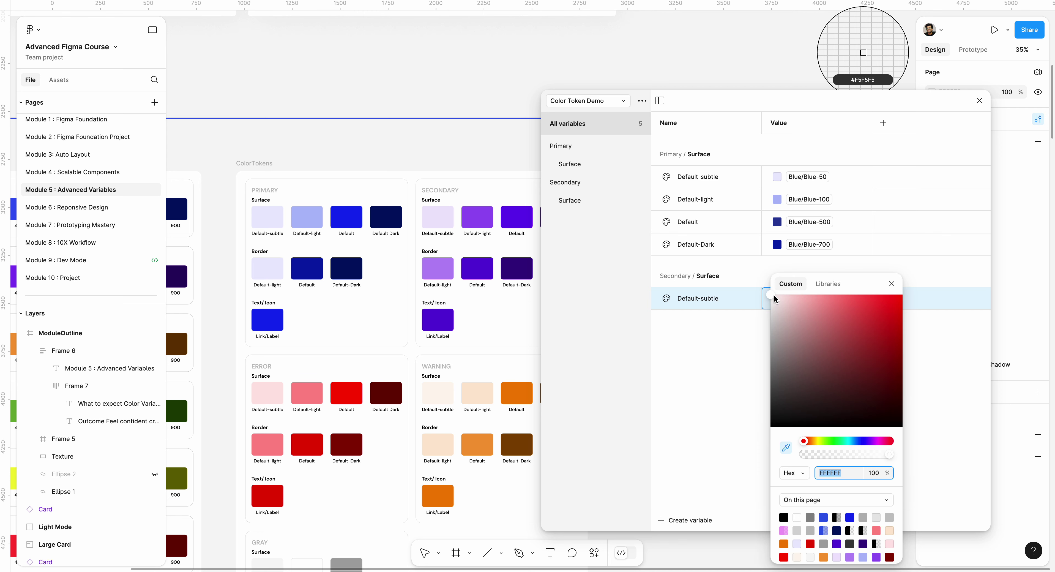
left_click(827, 284)
scroll(823, 385, "down", 5)
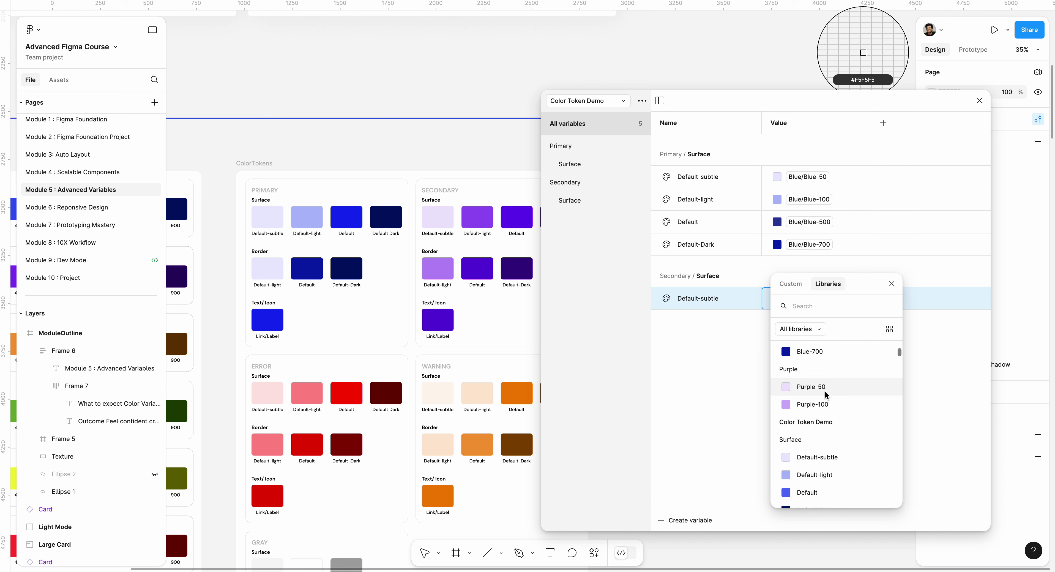
scroll(824, 388, "down", 10)
scroll(824, 388, "down", 10)
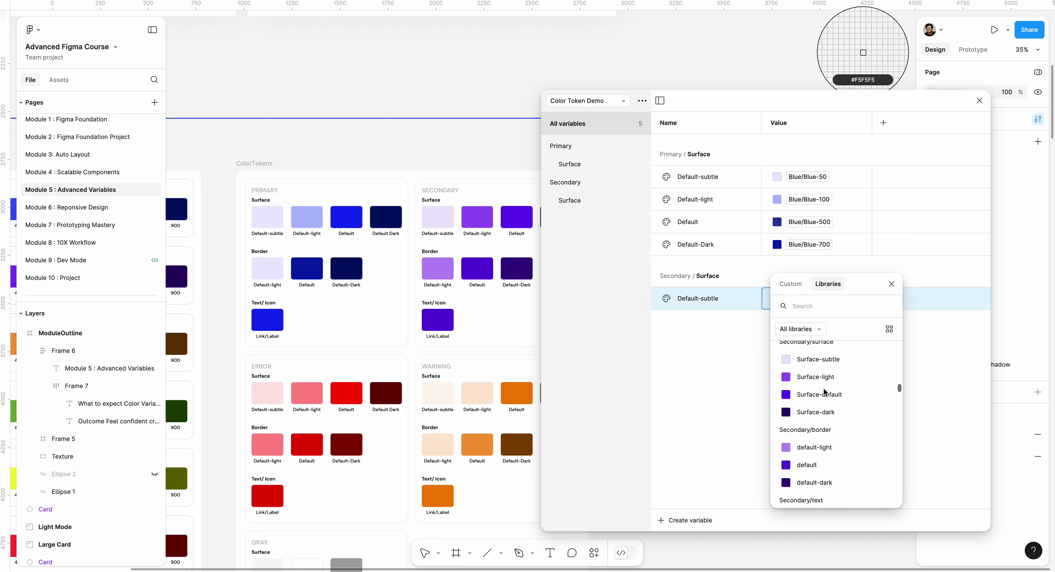
scroll(823, 385, "down", 10)
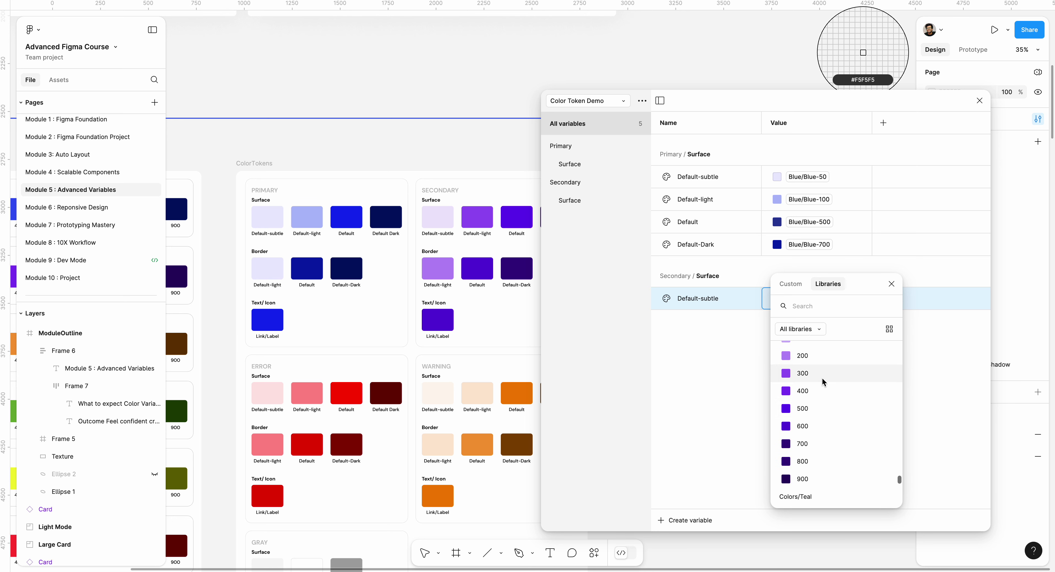
scroll(821, 379, "up", 3)
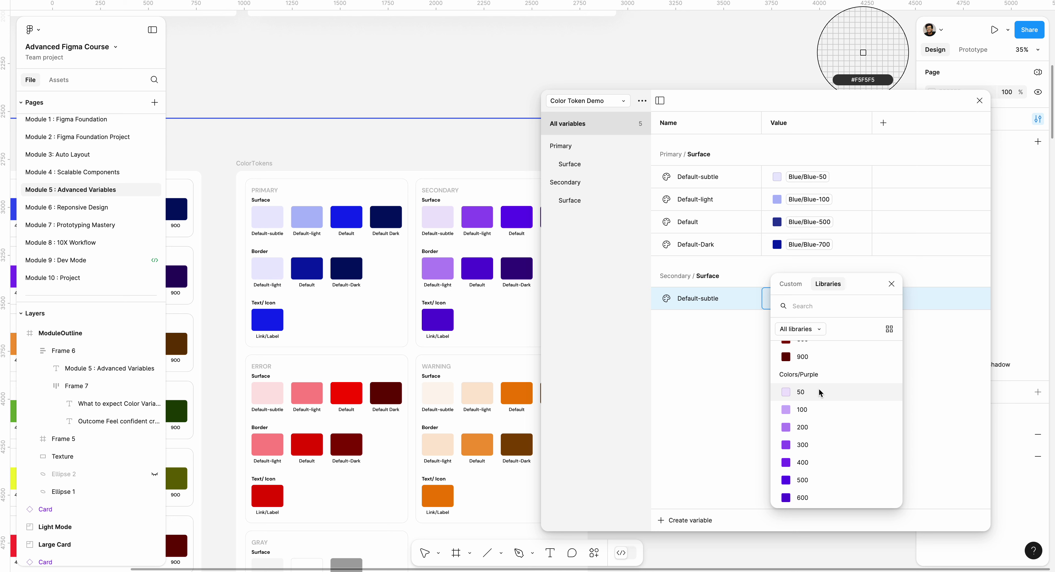
left_click(819, 389)
Step: Duplicate the Secondary / Surface Default-subtle variable three times, keeping the copies in the same group
right_click(707, 302)
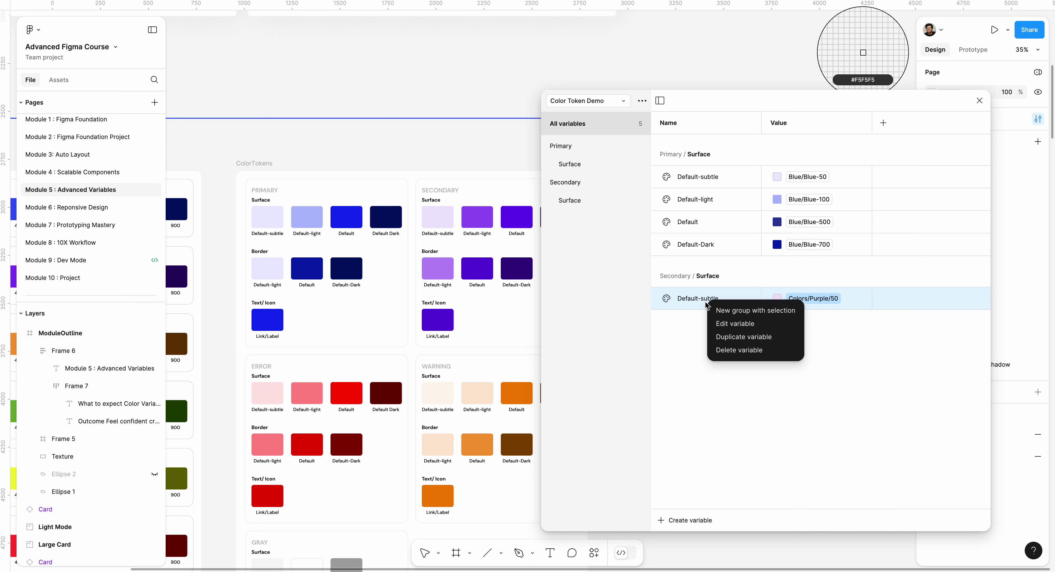
left_click(722, 336)
left_click(736, 340)
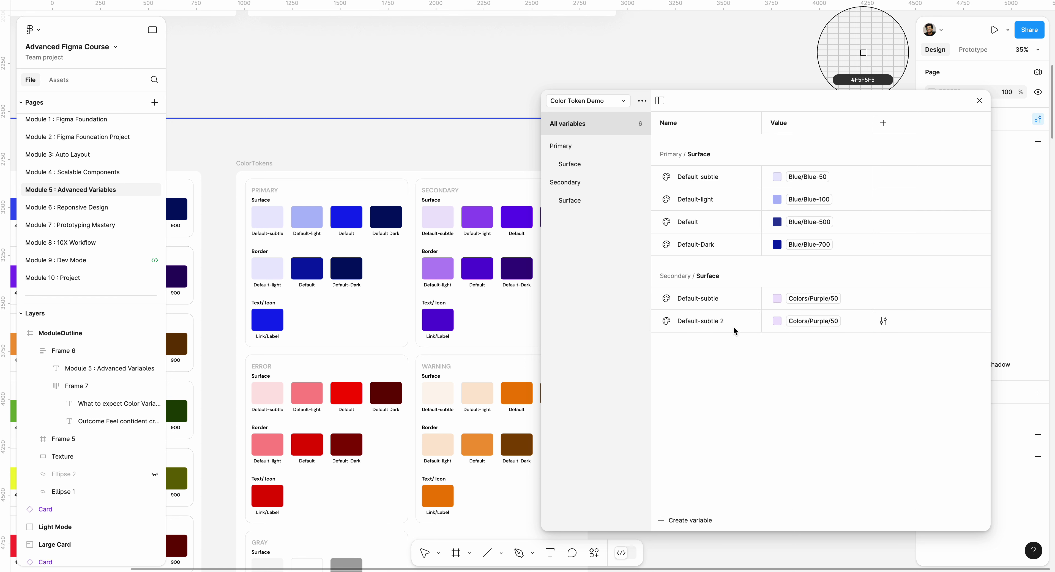
right_click(734, 330)
left_click(756, 366)
right_click(739, 343)
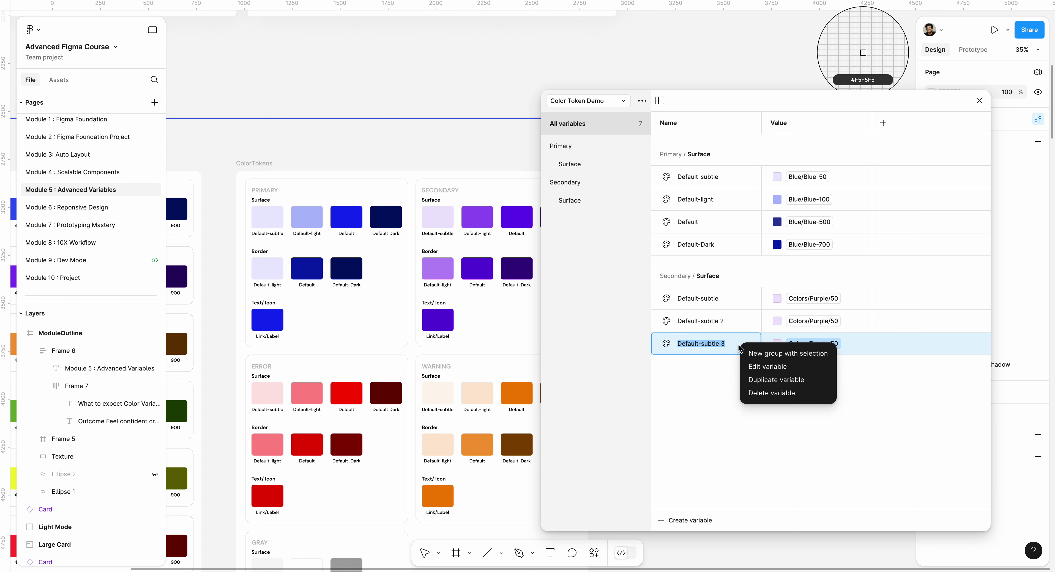
left_click(760, 379)
left_click(743, 387)
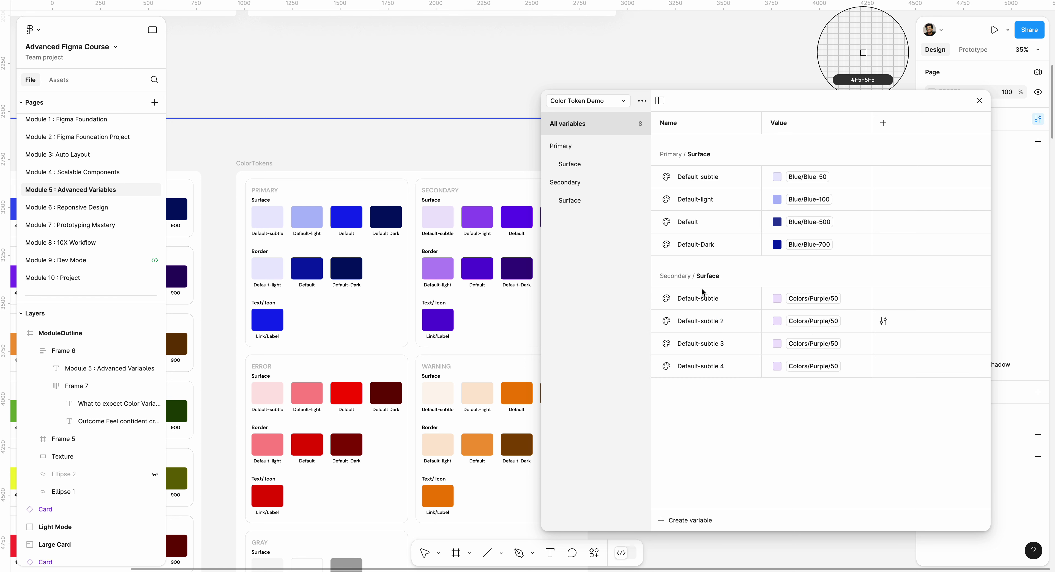
Step: Collapse the Primary and Secondary groups of the Color Token Demo collection
left_click(547, 184)
left_click(551, 148)
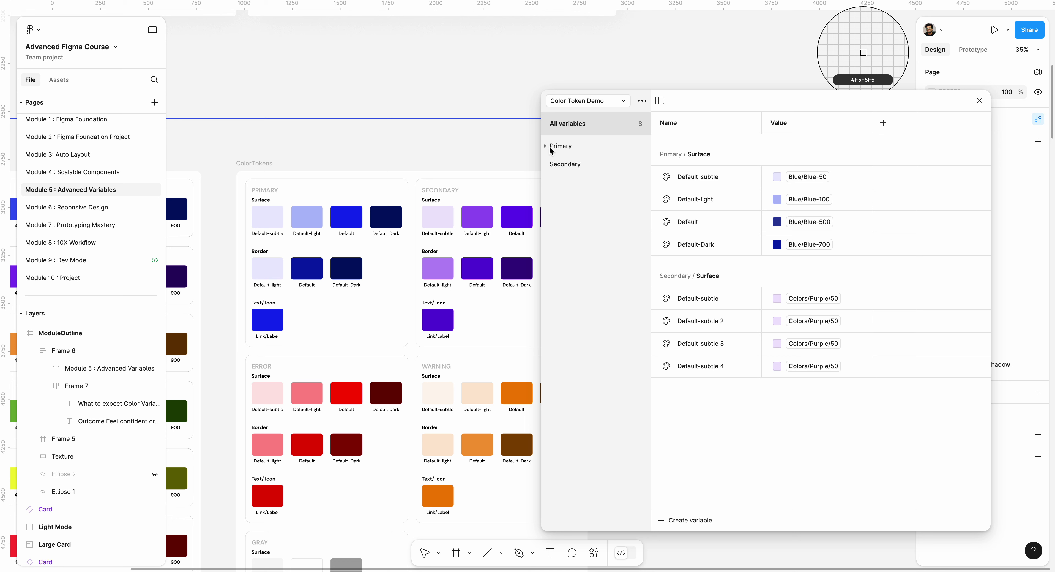
left_click(548, 163)
Step: Open the Color Tokens collection and collapse its Grayscale, Primary, Secondary, Error, Warning and Success groups
left_click(610, 103)
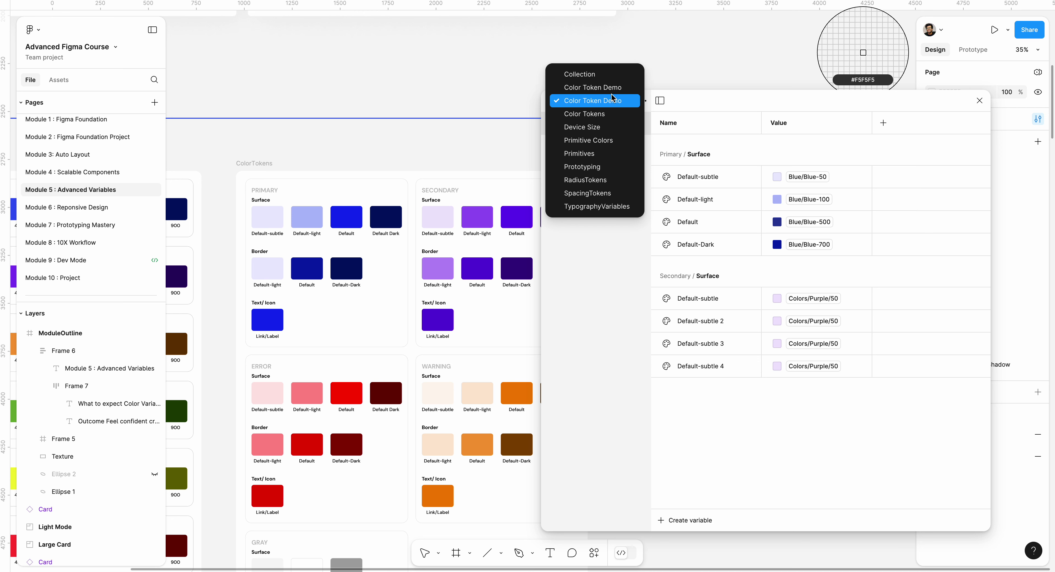
left_click(602, 115)
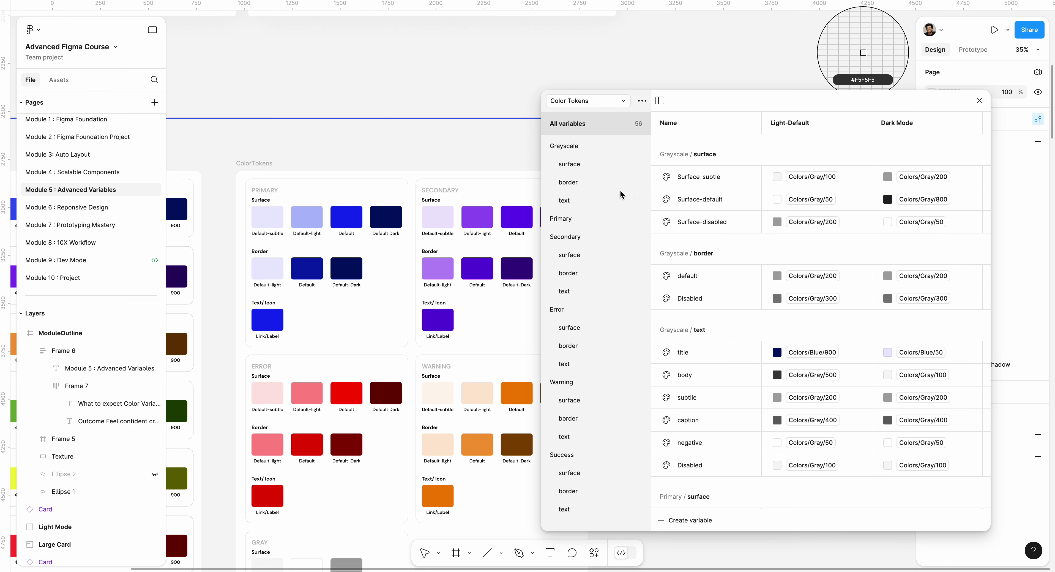
left_click(551, 237)
left_click(547, 222)
left_click(548, 147)
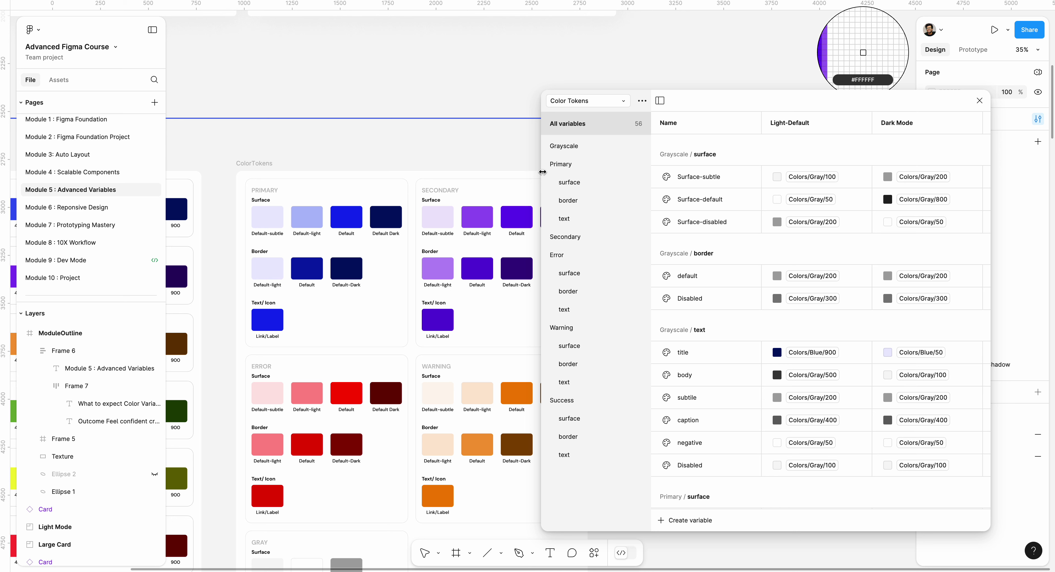
left_click(548, 164)
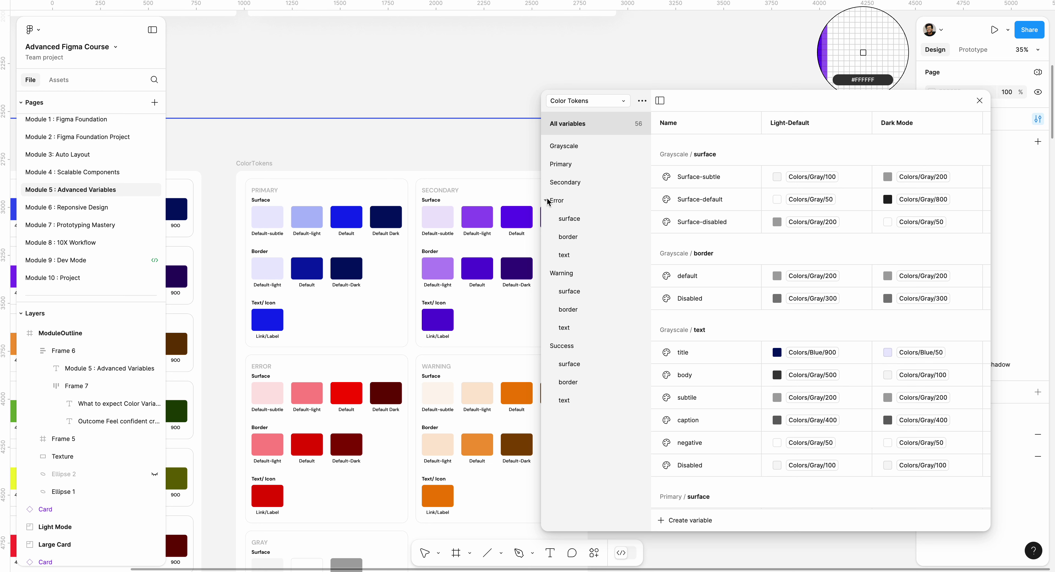
left_click(548, 200)
left_click(547, 221)
left_click(548, 238)
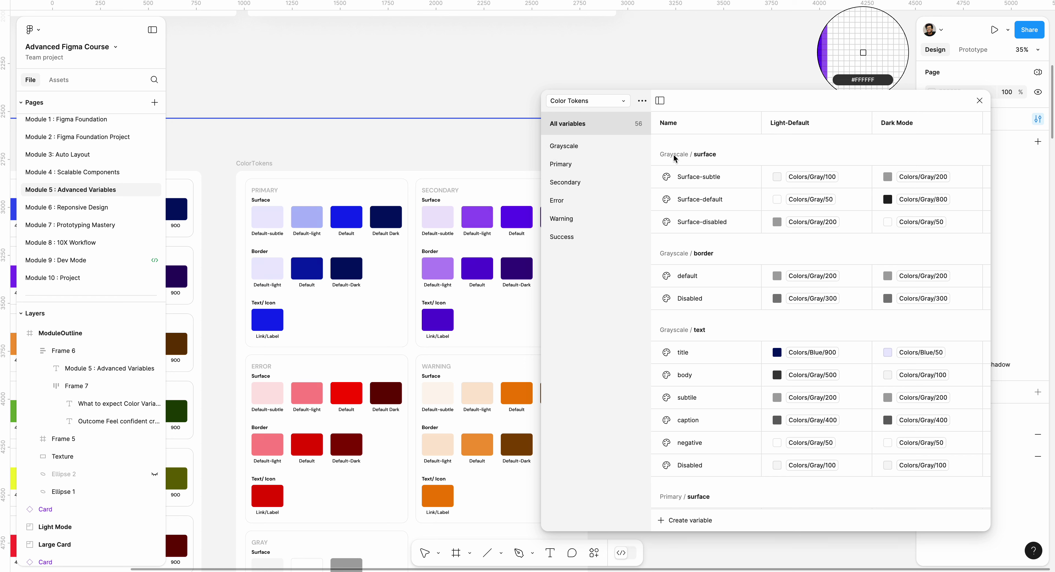
Step: Return to the Color Token Demo collection with the Primary and Secondary groups and view its collection options
left_click(609, 103)
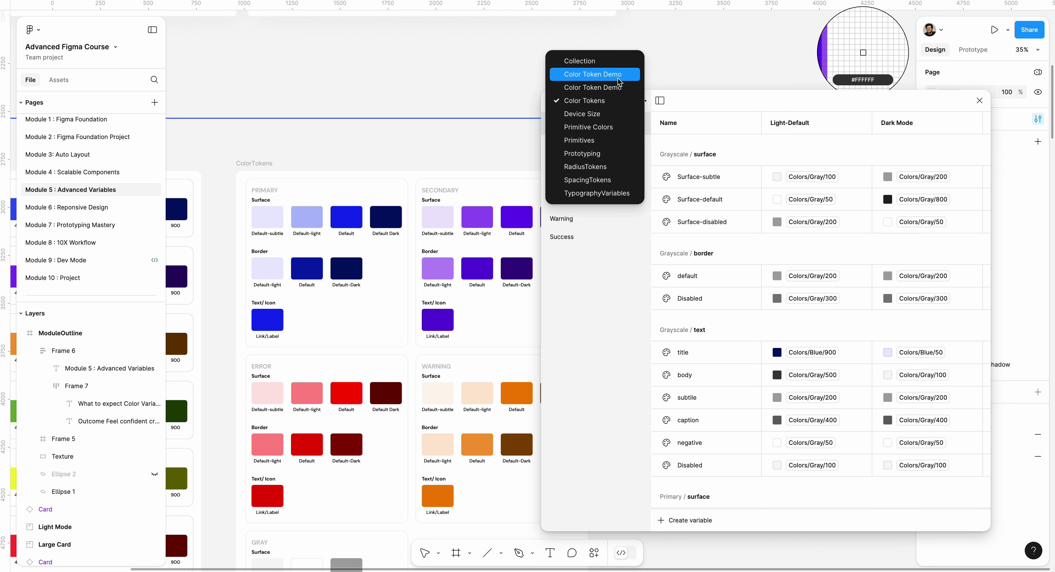
left_click(617, 88)
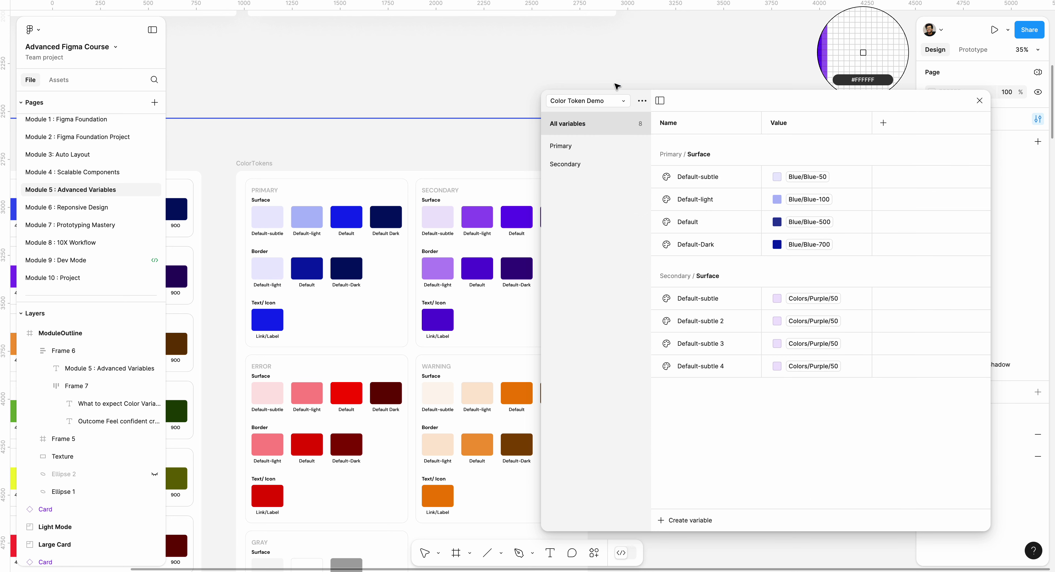
left_click(641, 101)
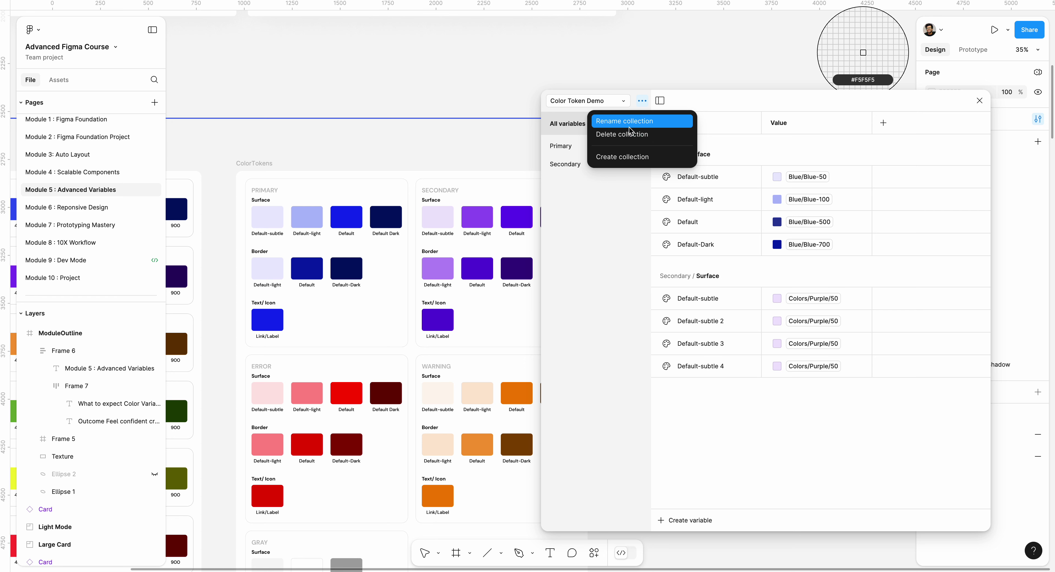
left_click(611, 204)
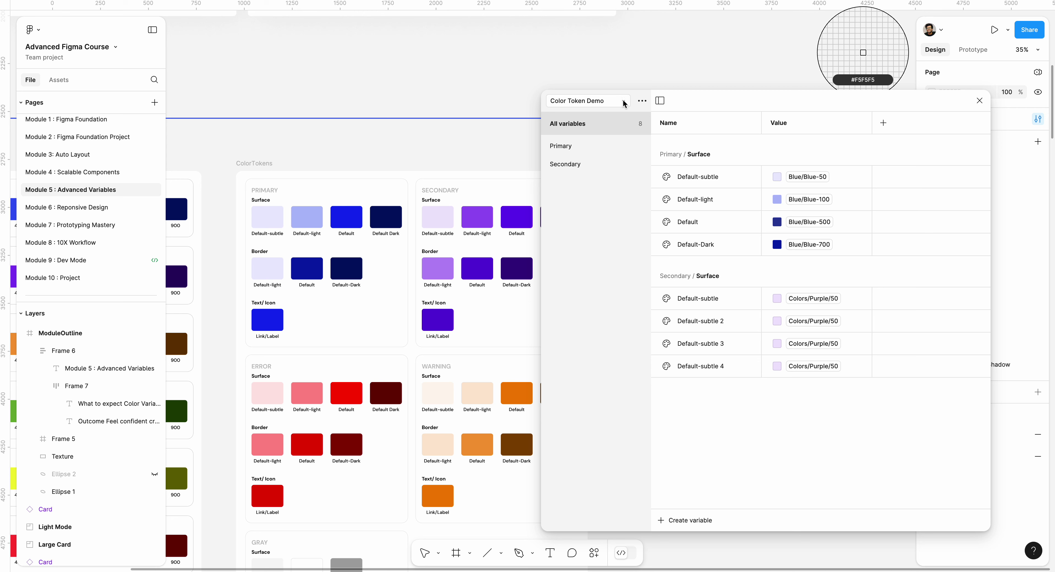
Step: Narrow and reposition the variables window, and hide and restore its collection sidebar
left_click_drag(541, 523, 579, 287)
left_click_drag(749, 109, 701, 121)
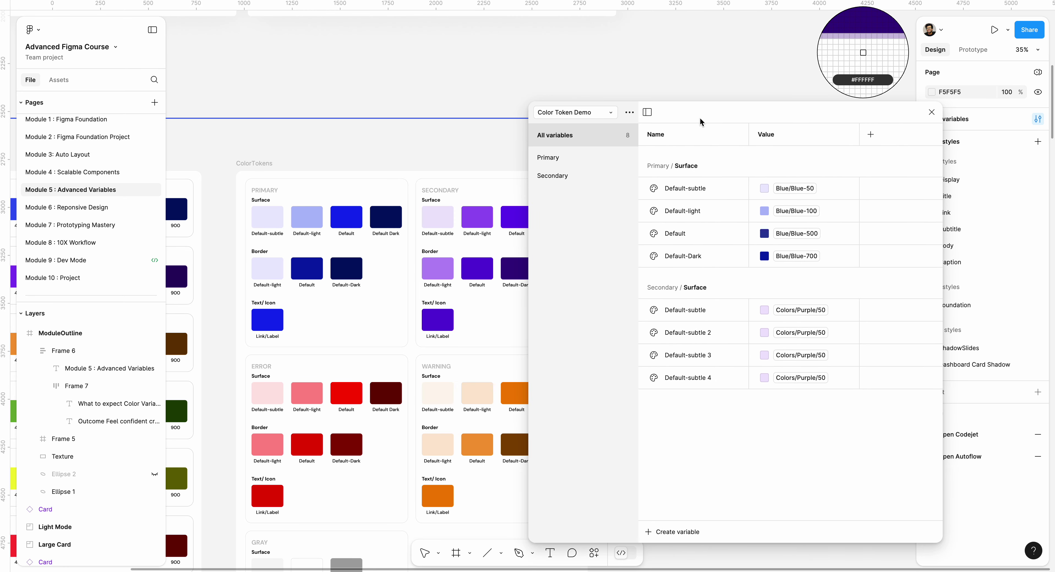
left_click(648, 112)
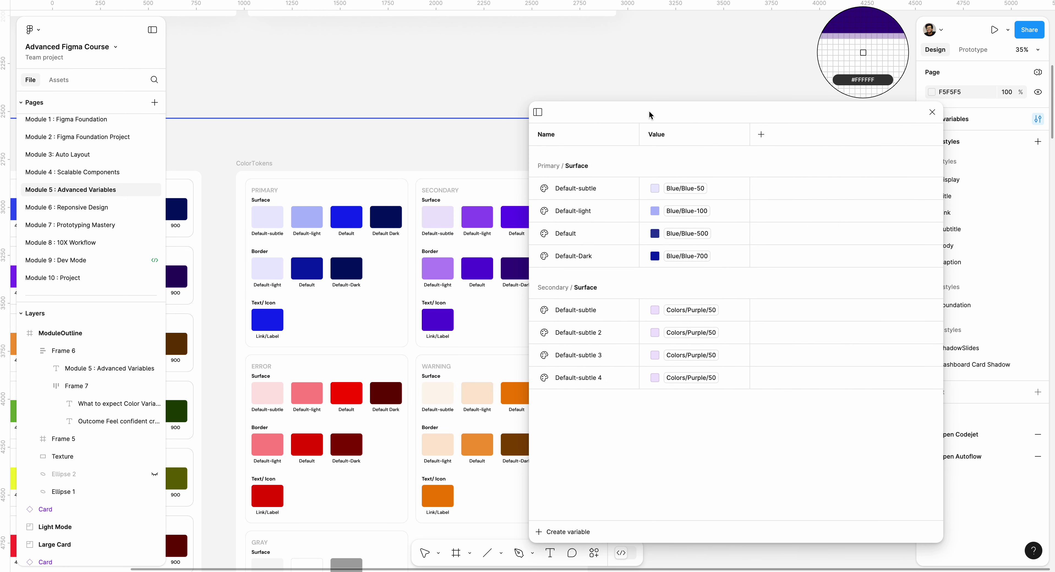
left_click(538, 113)
left_click_drag(685, 110, 726, 103)
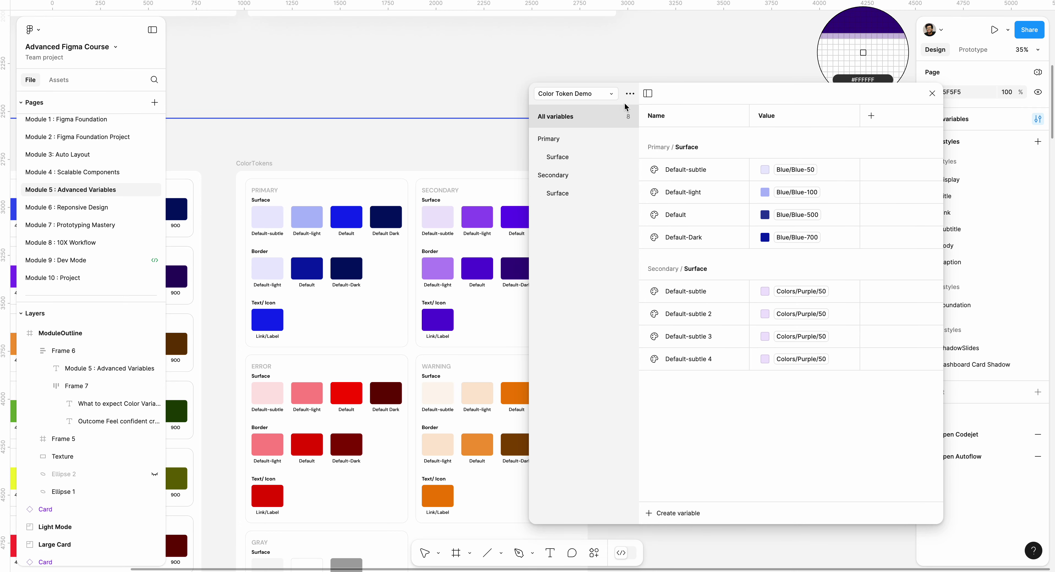
Step: Delete the Color Token Demo collection that contains the Surface, Border and Text groups
left_click(612, 94)
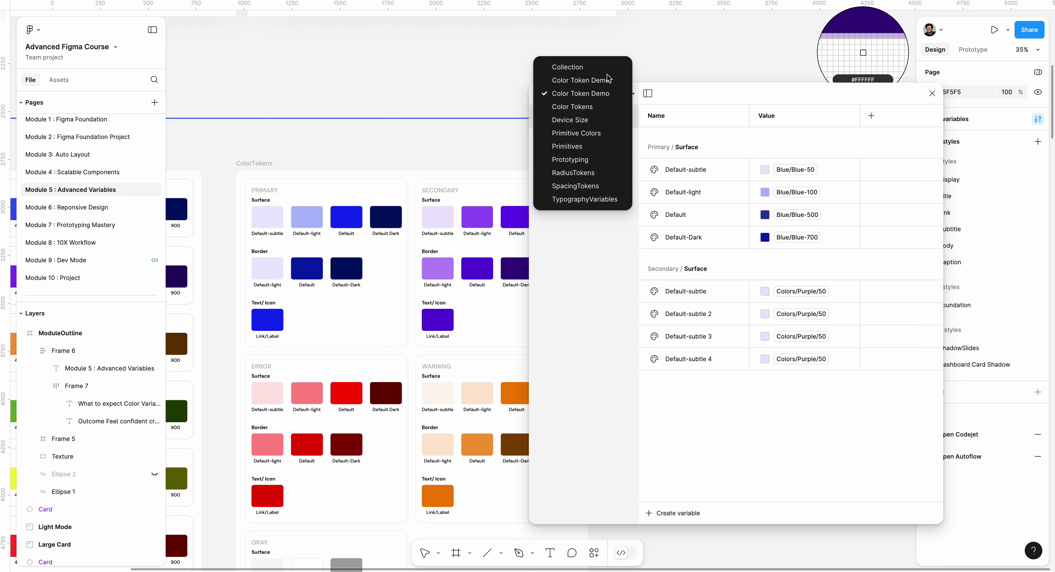
left_click(584, 79)
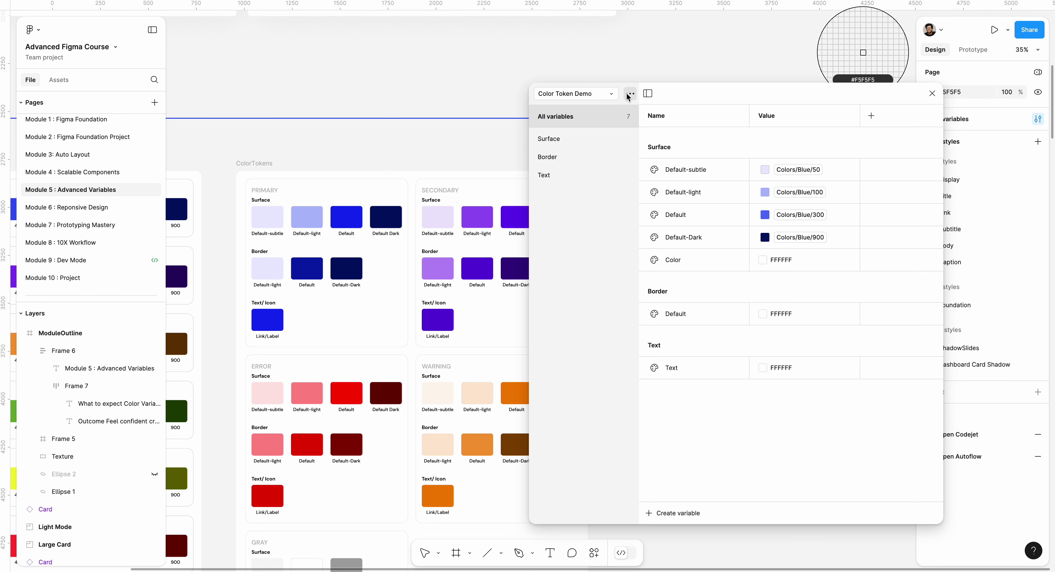
left_click(630, 94)
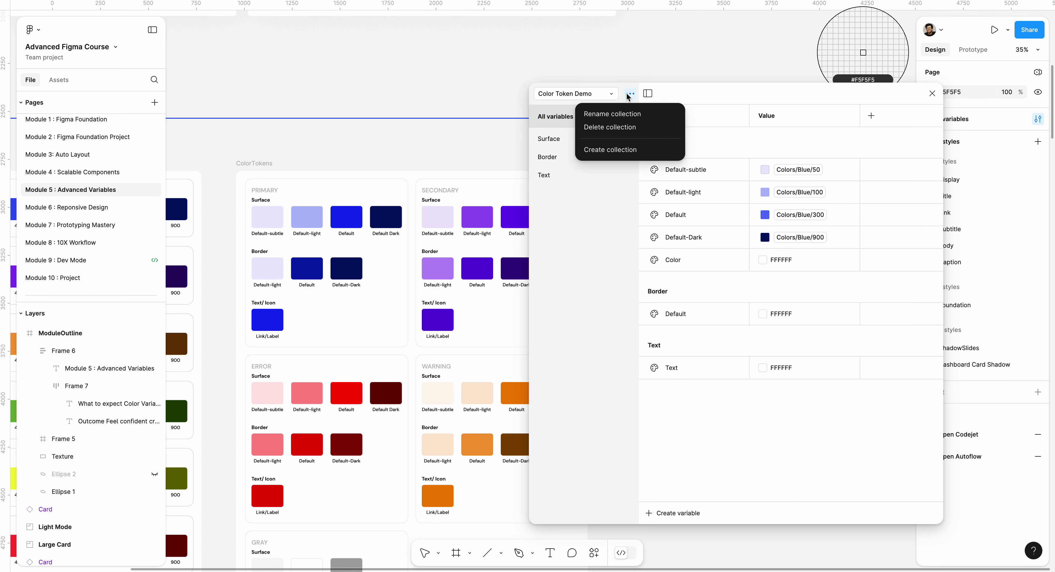
left_click(619, 128)
Step: Delete the Color Token Demo collection that contains the Primary and Secondary groups
left_click(612, 97)
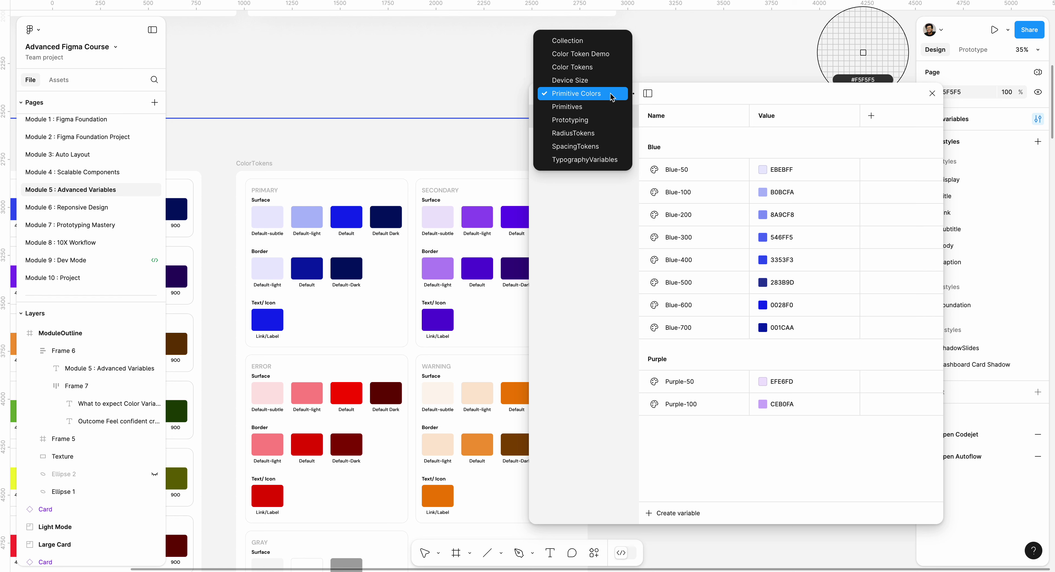
left_click(596, 53)
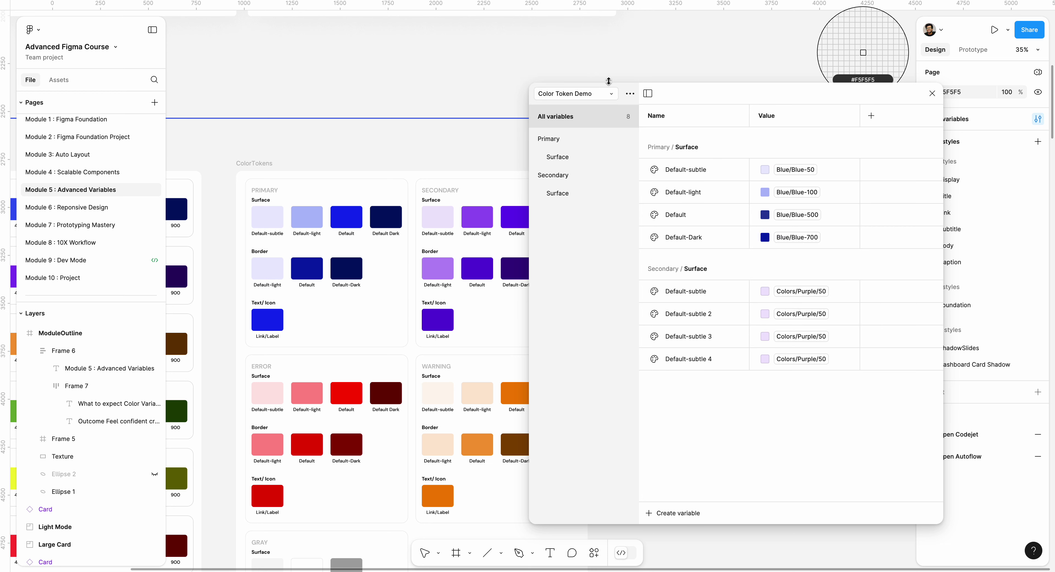
left_click(630, 94)
left_click(619, 127)
Step: Open the Color Tokens collection and examine the surface, border and text tokens of the Primary and Secondary groups
left_click(574, 94)
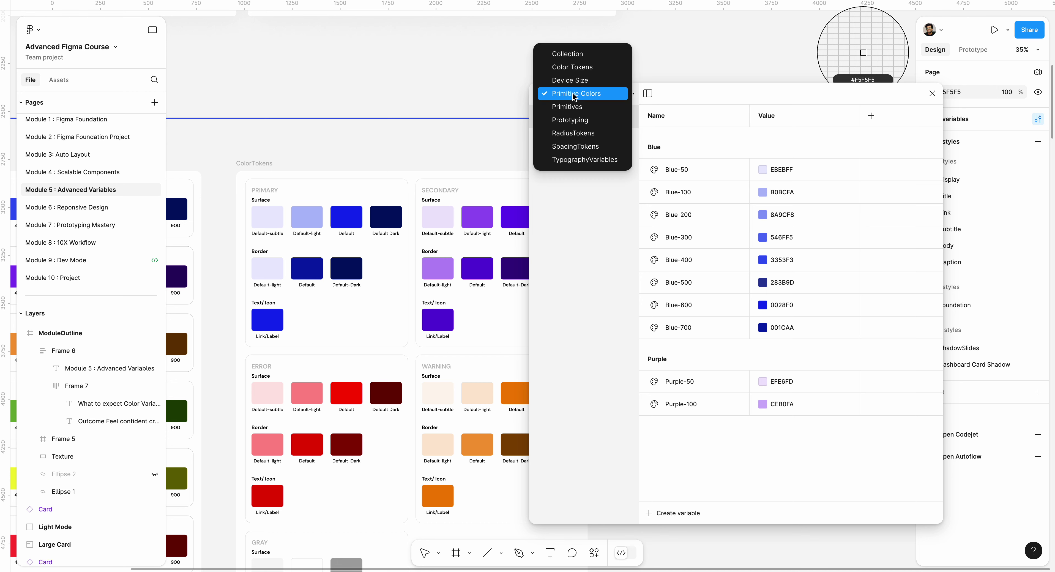
left_click(585, 71)
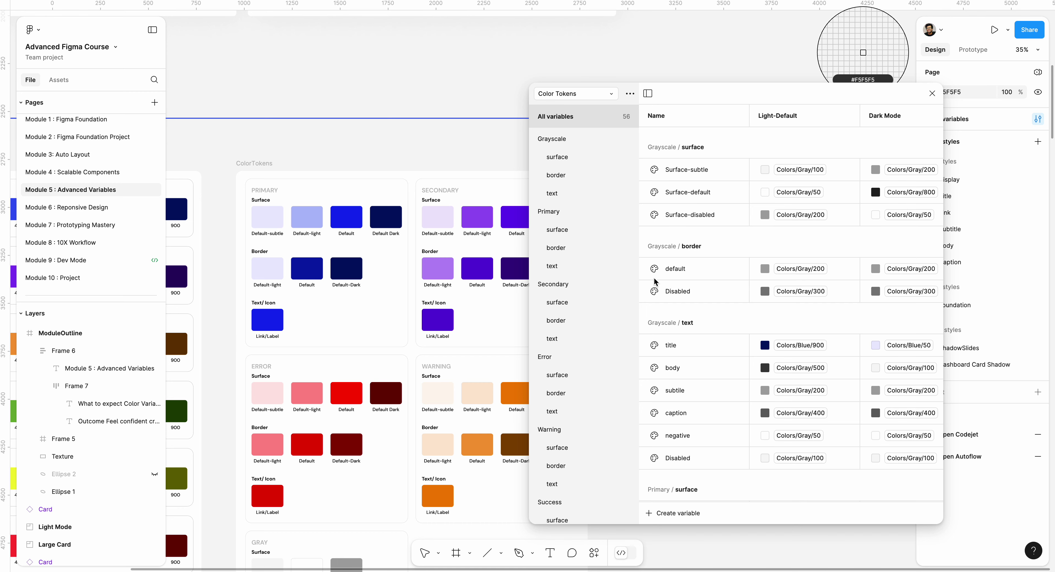
scroll(654, 282, "down", 3)
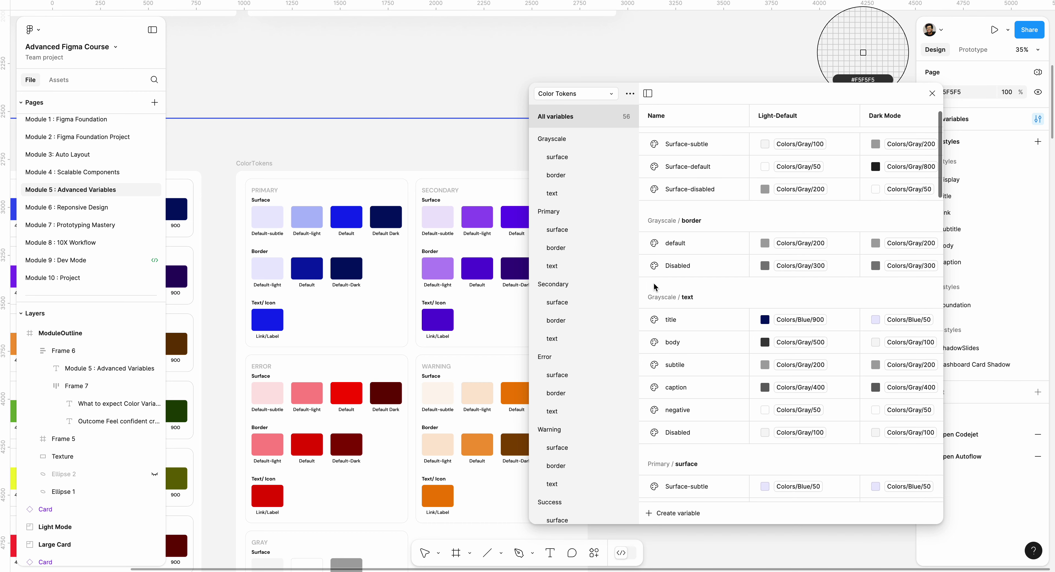
left_click(560, 229)
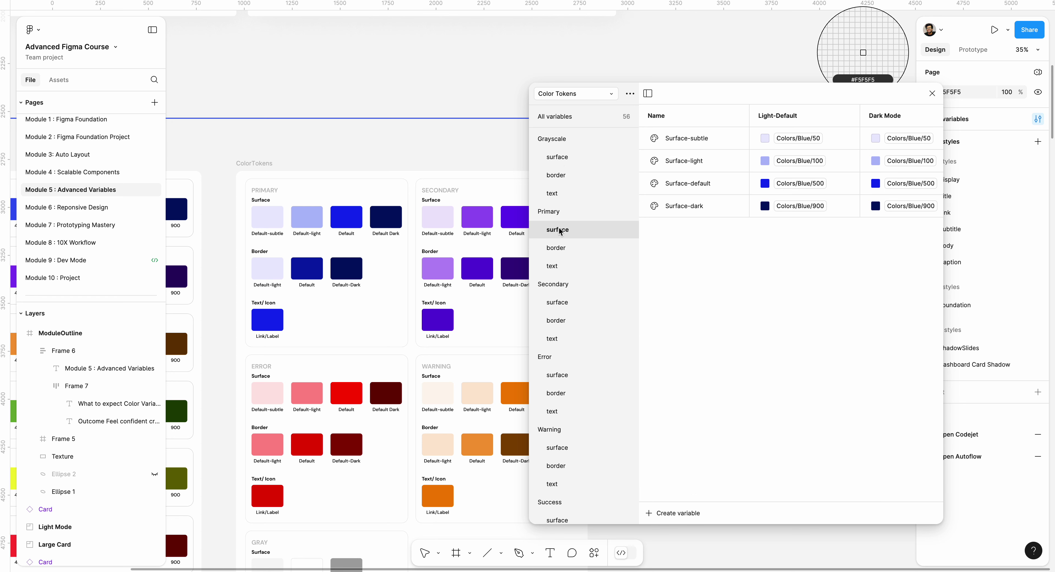
left_click(552, 248)
left_click(558, 266)
scroll(565, 281, "down", 2)
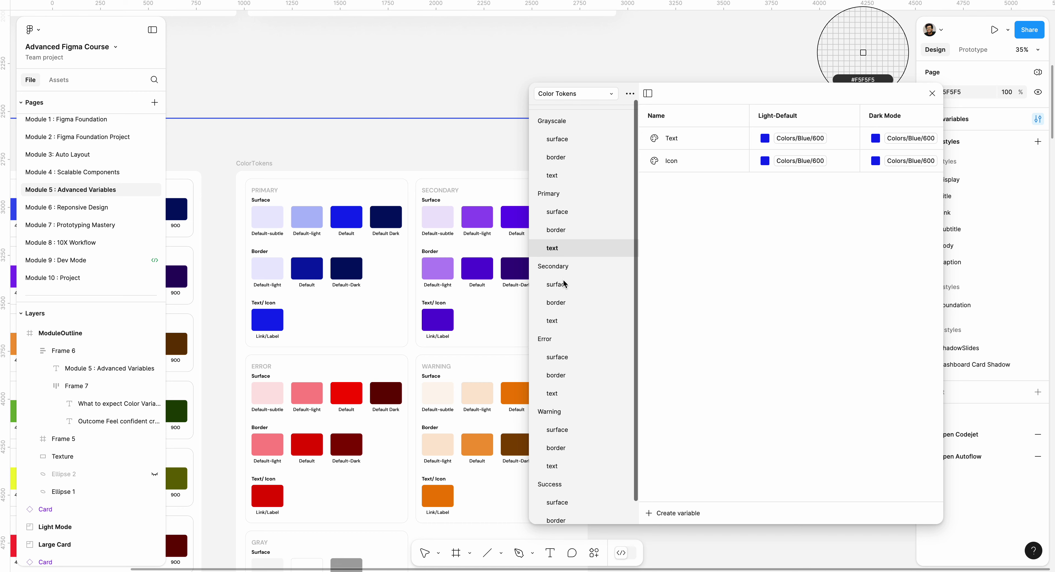
left_click(565, 284)
left_click(566, 303)
left_click(565, 316)
scroll(567, 313, "down", 1)
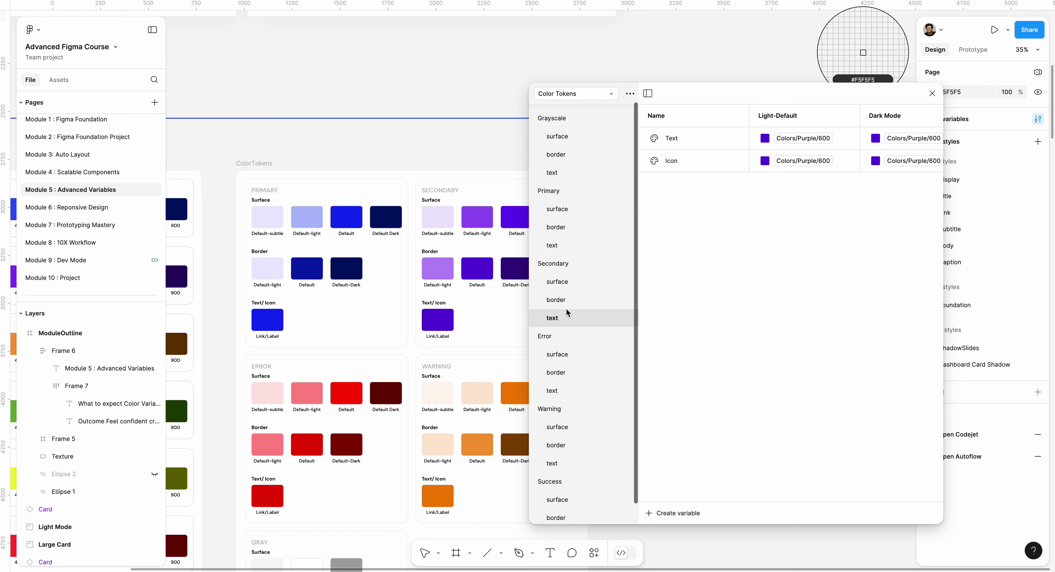
scroll(567, 313, "down", 1)
Step: Collapse the Secondary, Primary and Grayscale groups in the Color Tokens collection
left_click(534, 243)
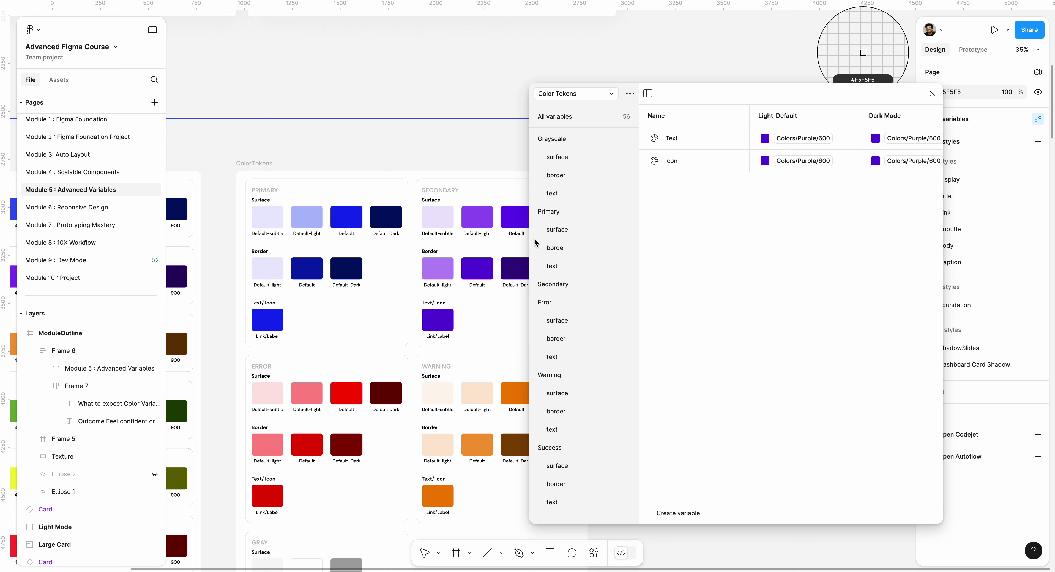
left_click(534, 211)
left_click(534, 139)
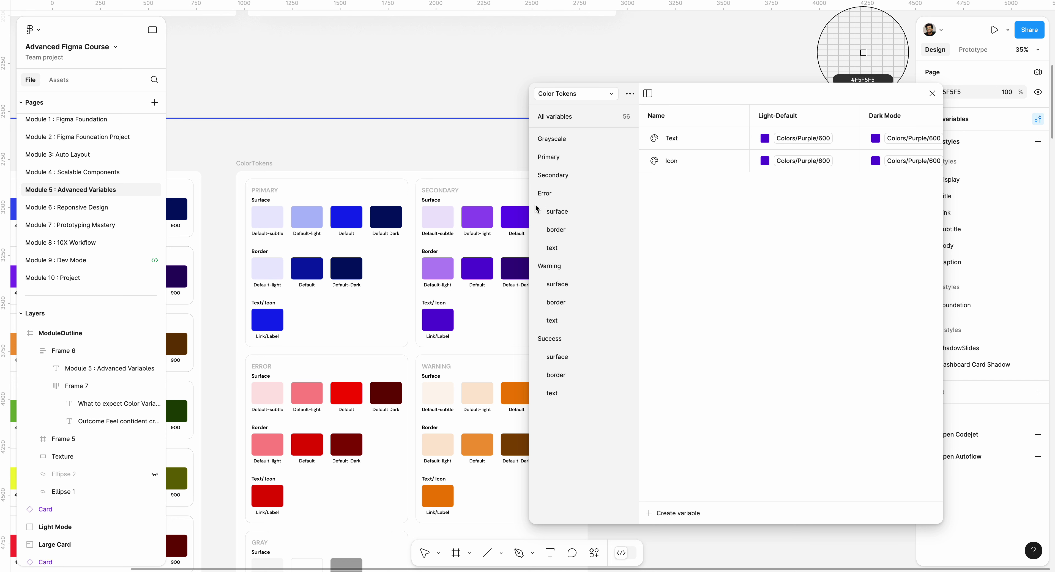
Step: Collapse the Warning, Error and Success groups in the Color Tokens collection
left_click(535, 265)
left_click(534, 193)
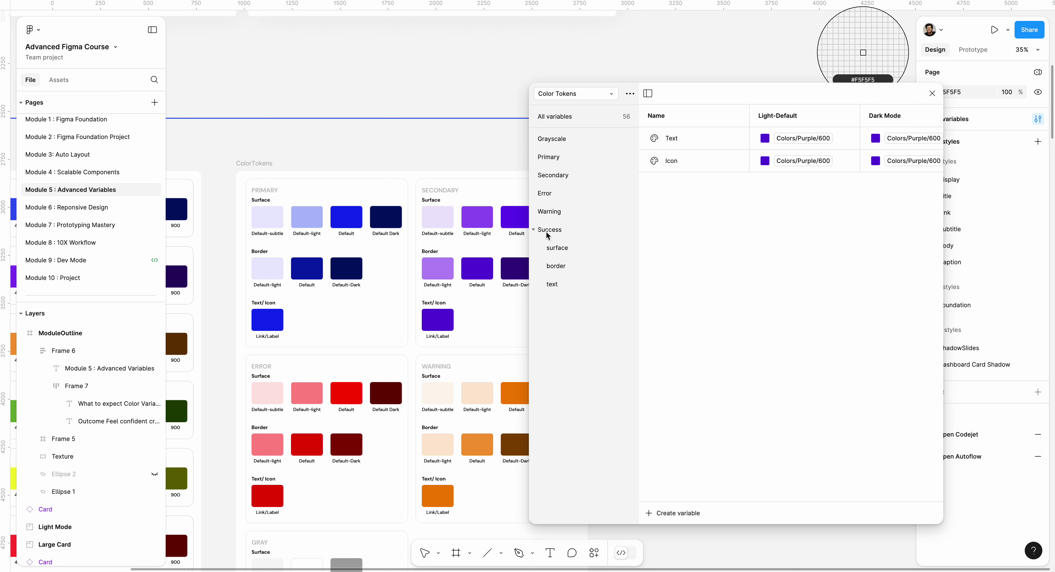
left_click(538, 231)
Step: Examine the subgroups of the Primary and Secondary groups, including the Secondary text tokens
left_click(535, 158)
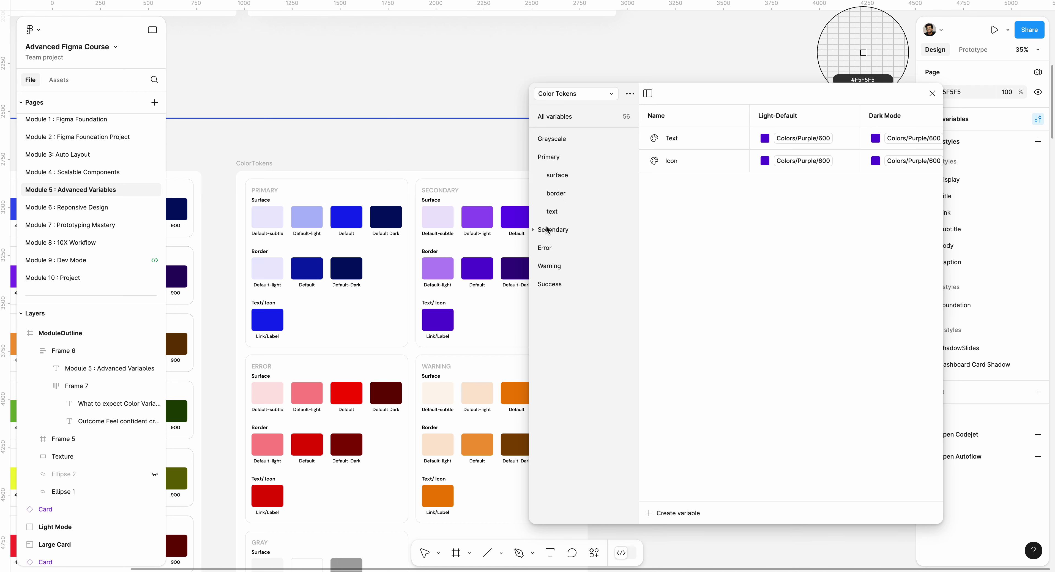
left_click(537, 230)
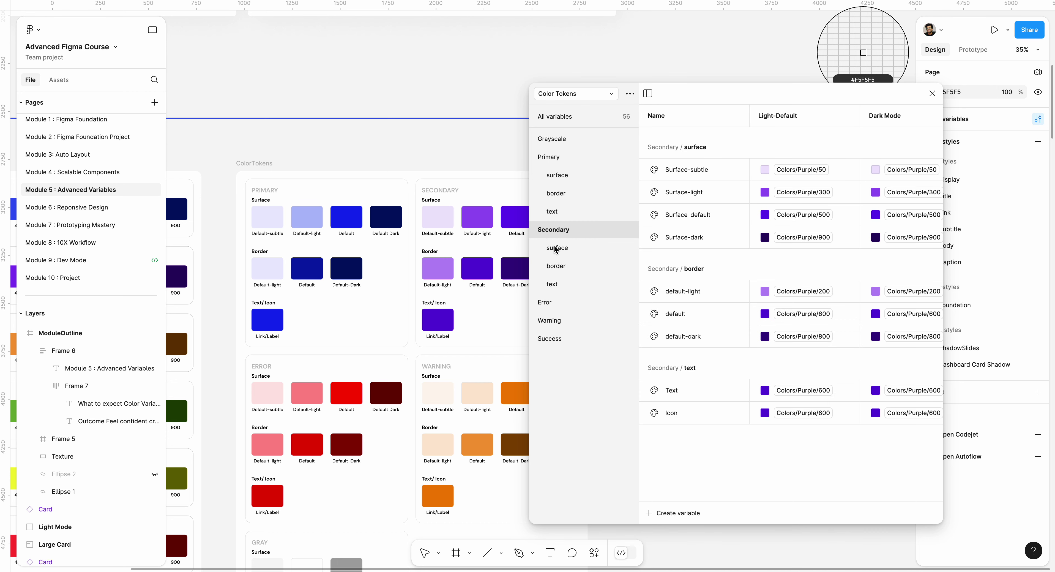
left_click(535, 159)
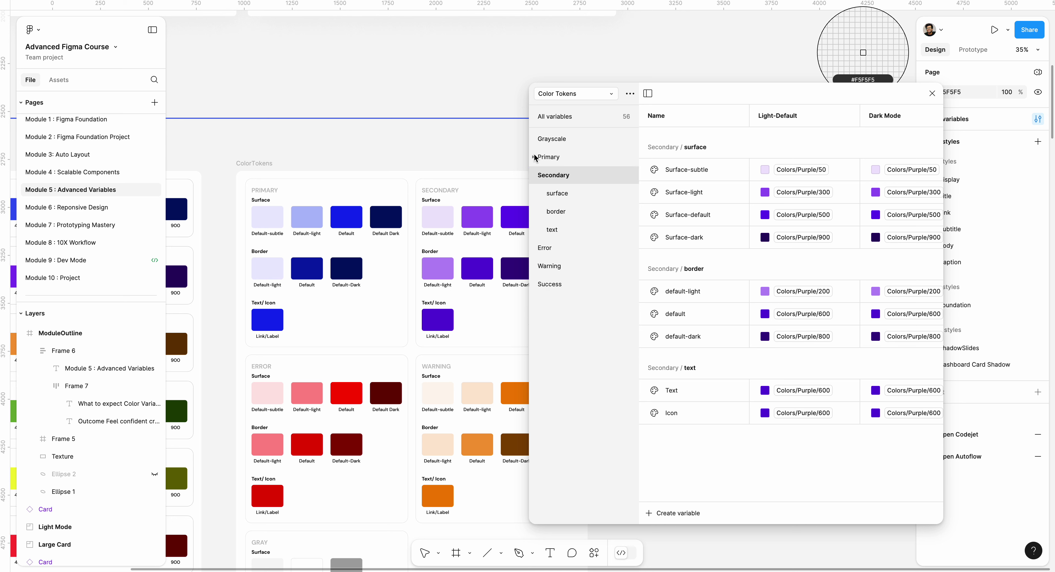
left_click(534, 175)
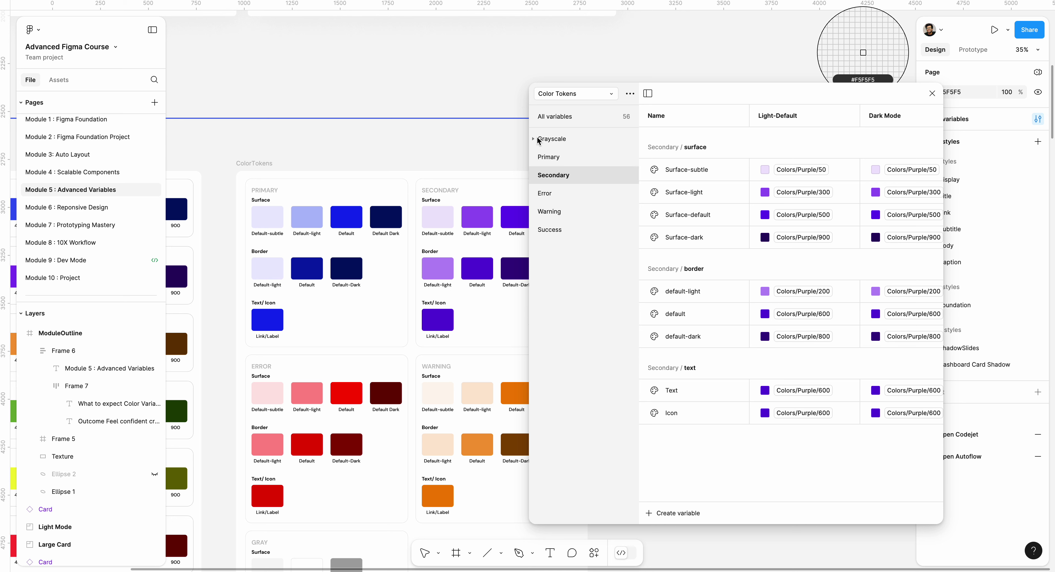
left_click(532, 175)
left_click(555, 230)
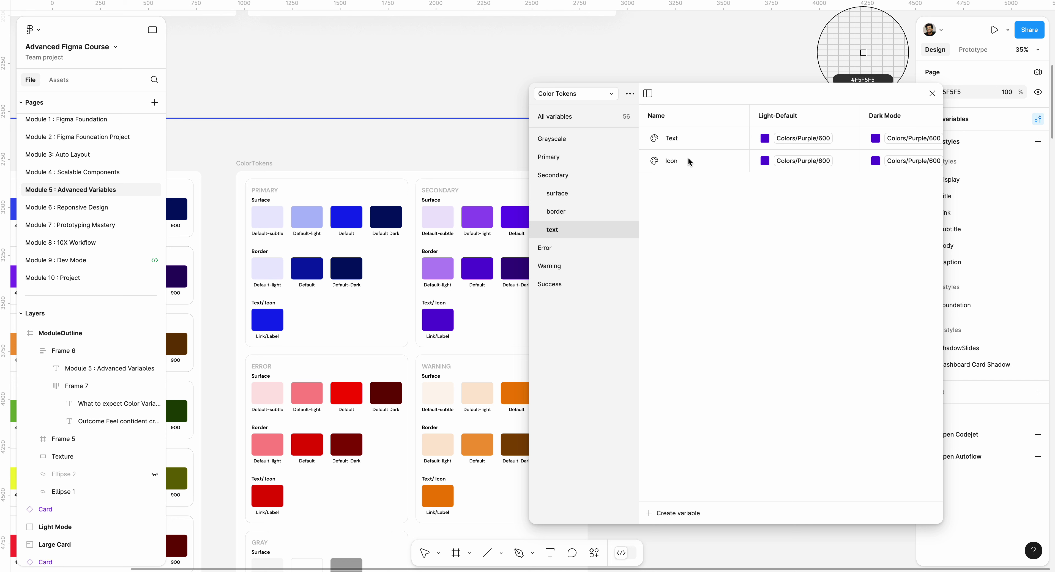
Step: Collapse the Secondary group, close the variables window and leave the color-picking mode
left_click(534, 175)
left_click(534, 157)
left_click(533, 157)
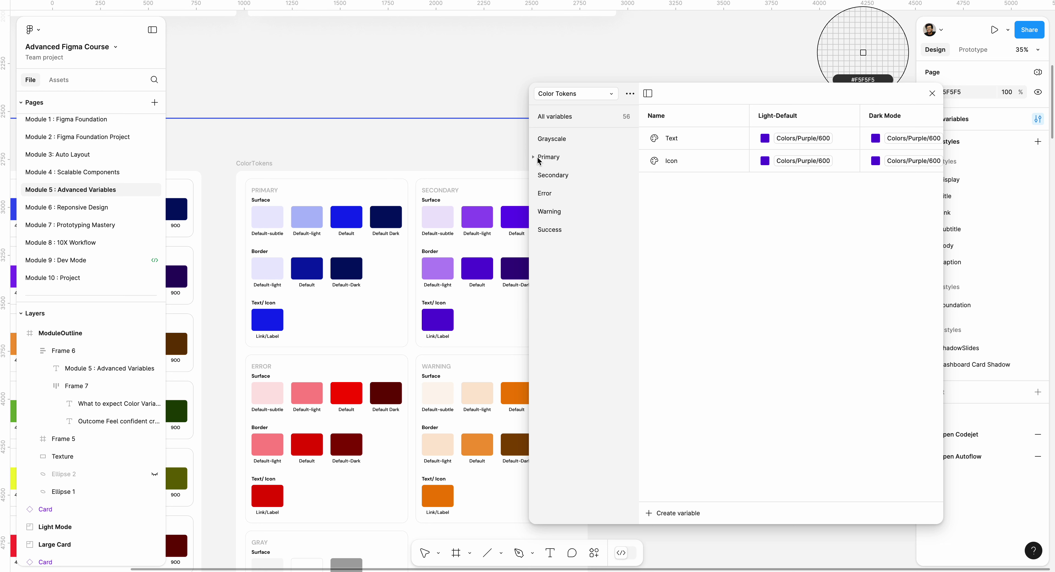
left_click(932, 94)
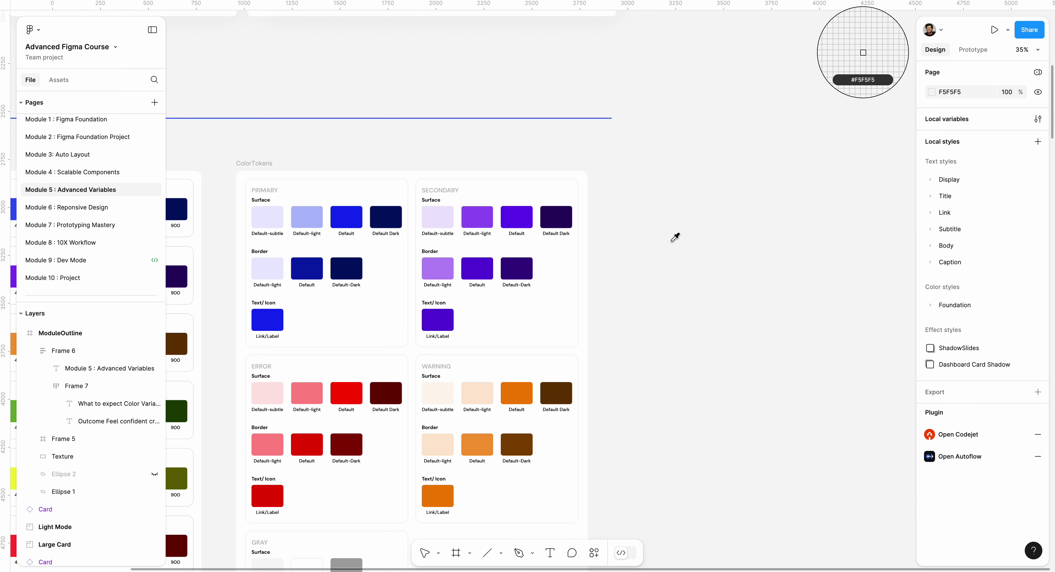
key("Escape")
Step: Add a text layer reading "Button" on the empty canvas beside the ColorTokens frame
scroll(661, 238, "down", 5)
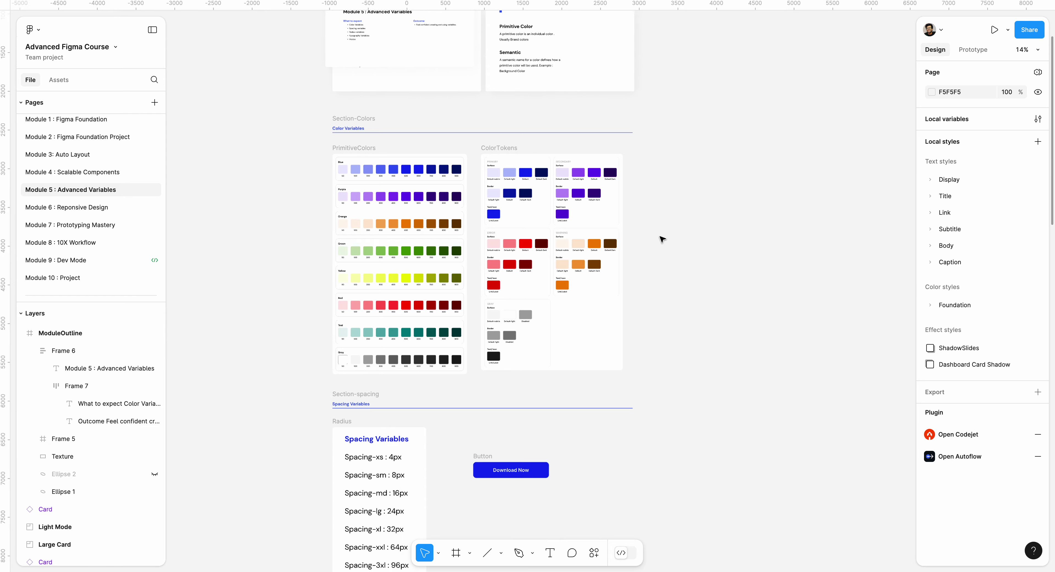
scroll(661, 239, "up", 1)
scroll(661, 201, "up", 5)
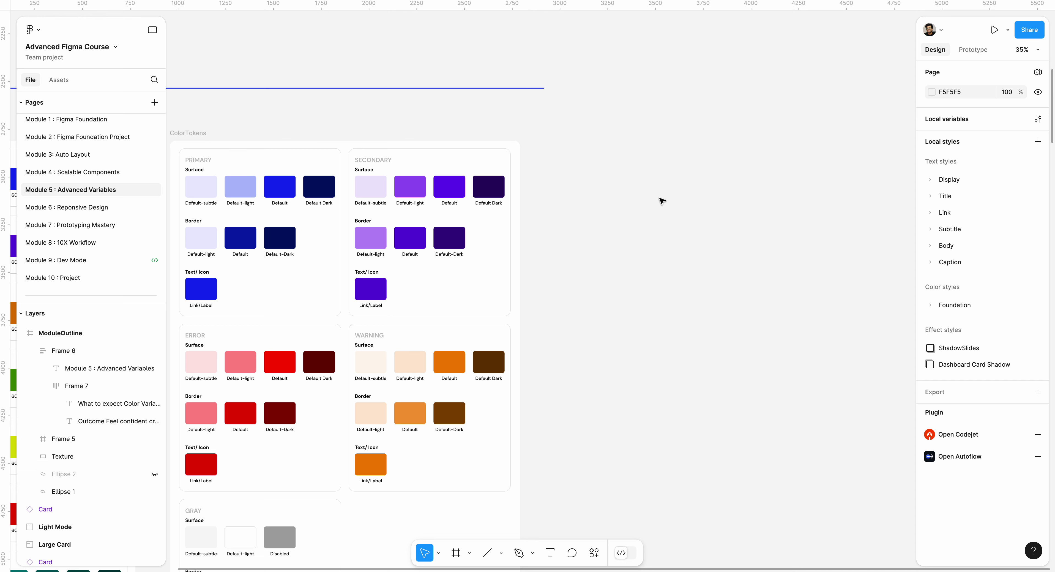
key("t")
left_click(671, 231)
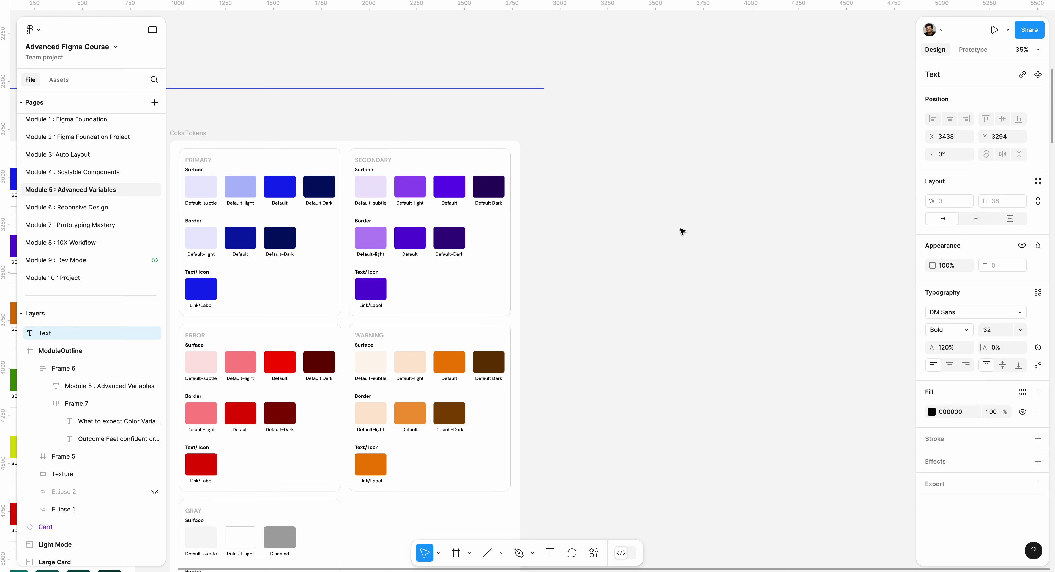
type("Butto")
key("Escape")
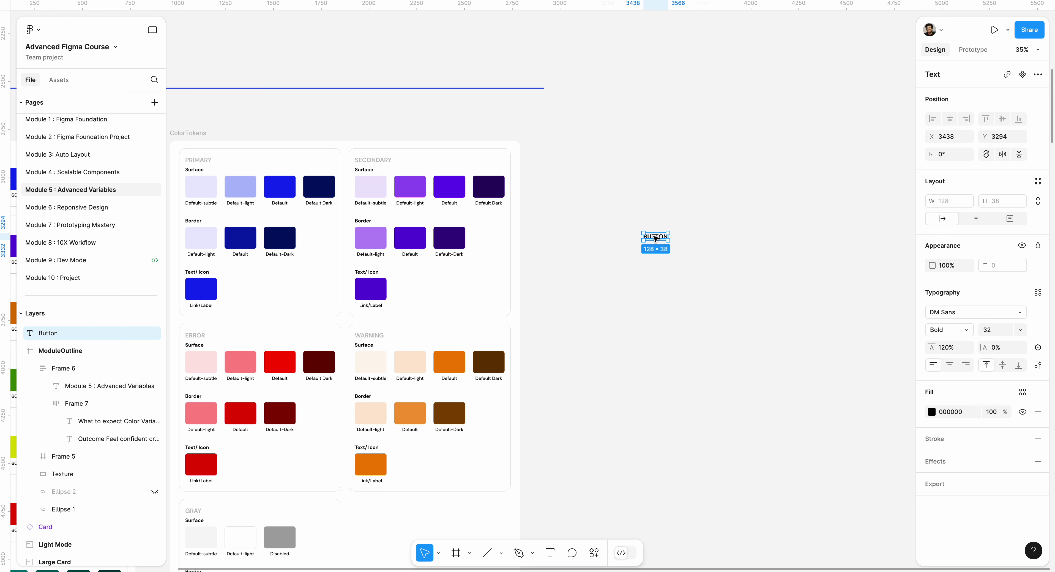
Step: Wrap the Button text in an auto layout frame with 32 horizontal and 16 vertical padding
key("shift+a")
left_click(929, 345)
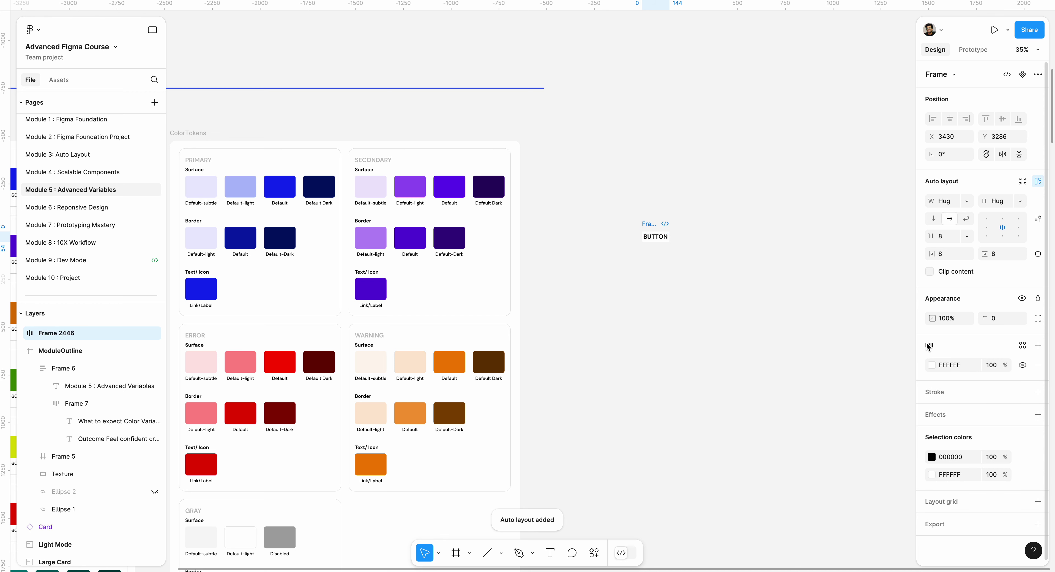
left_click(944, 254)
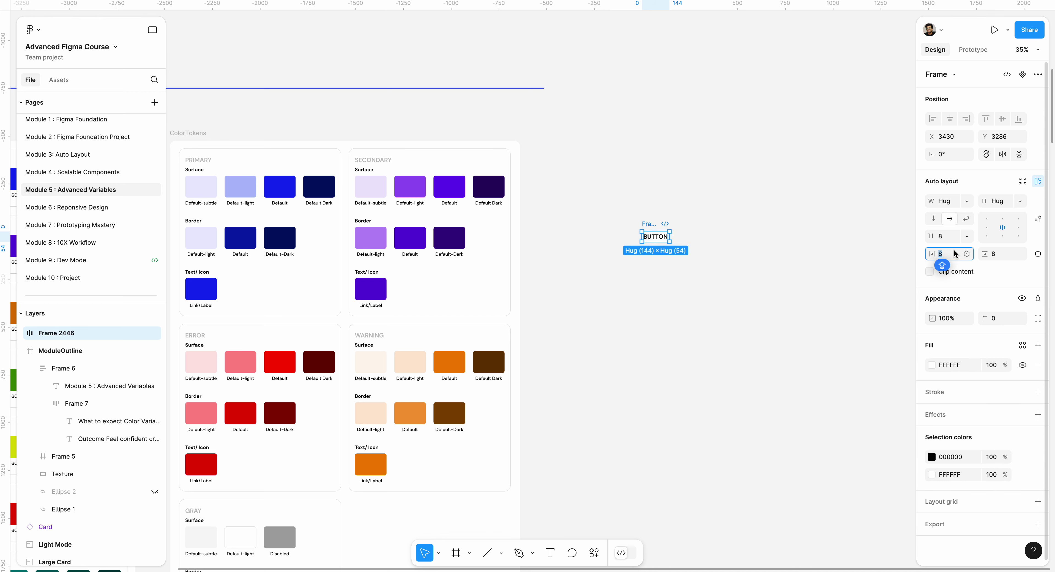
type("32")
key("Return")
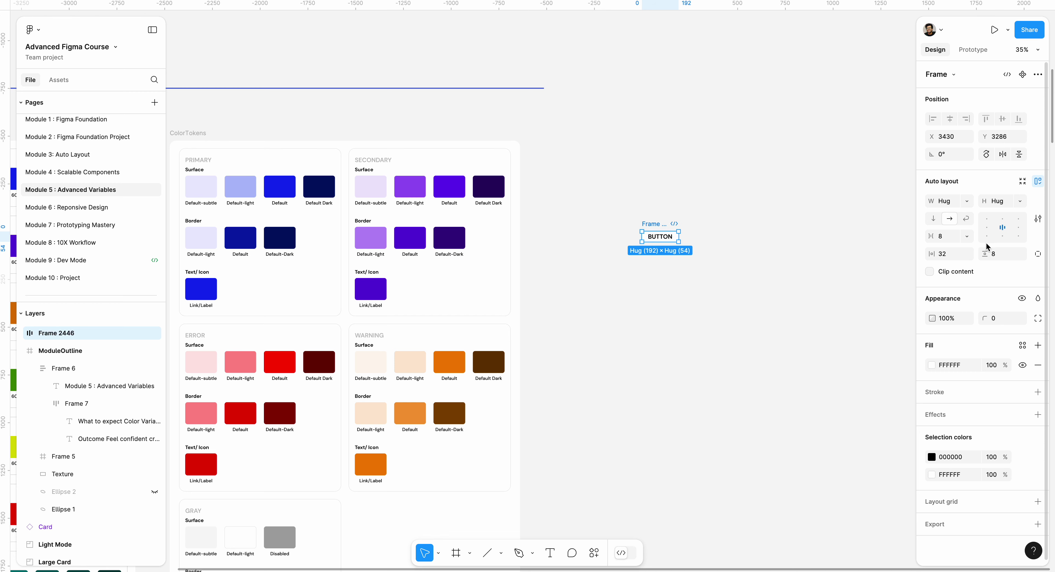
left_click(1003, 254)
type("16")
key("Return")
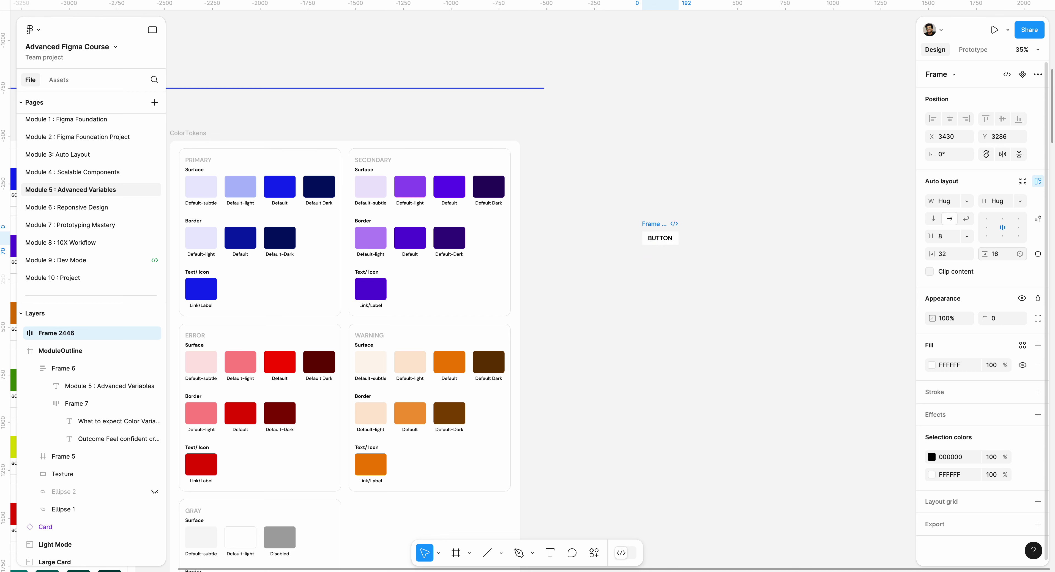
scroll(618, 222, "up", 5, "ctrl")
scroll(736, 237, "right", 3)
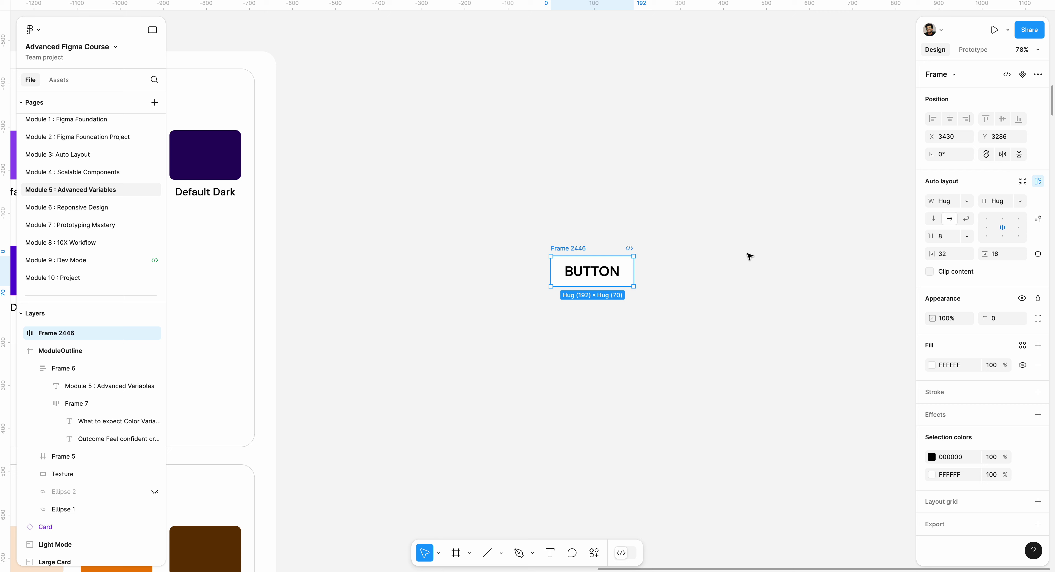
Step: Set the corner radius of the button frame to 8
left_click(1008, 318)
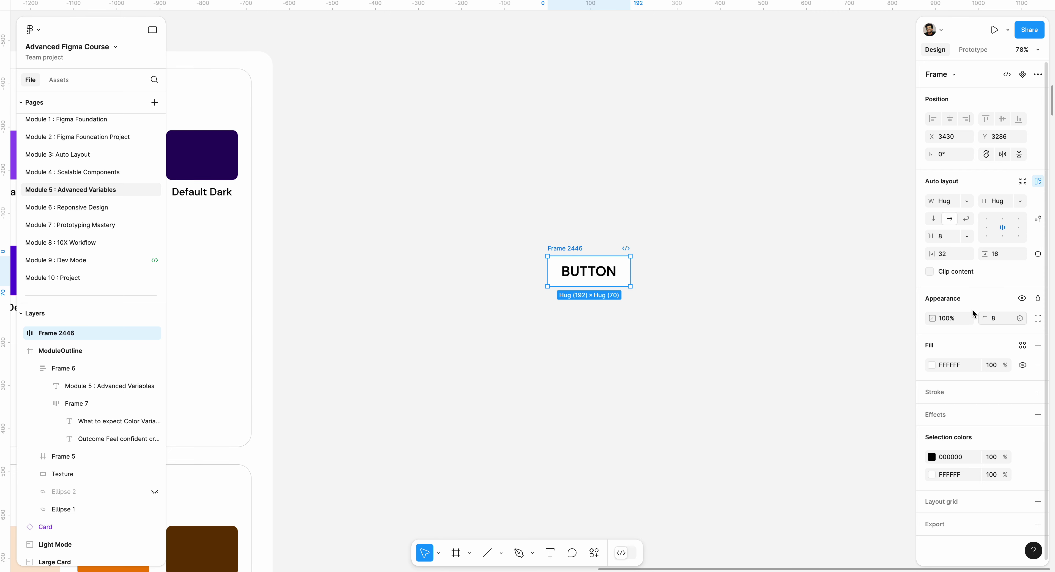
left_click(555, 308)
left_click(570, 287)
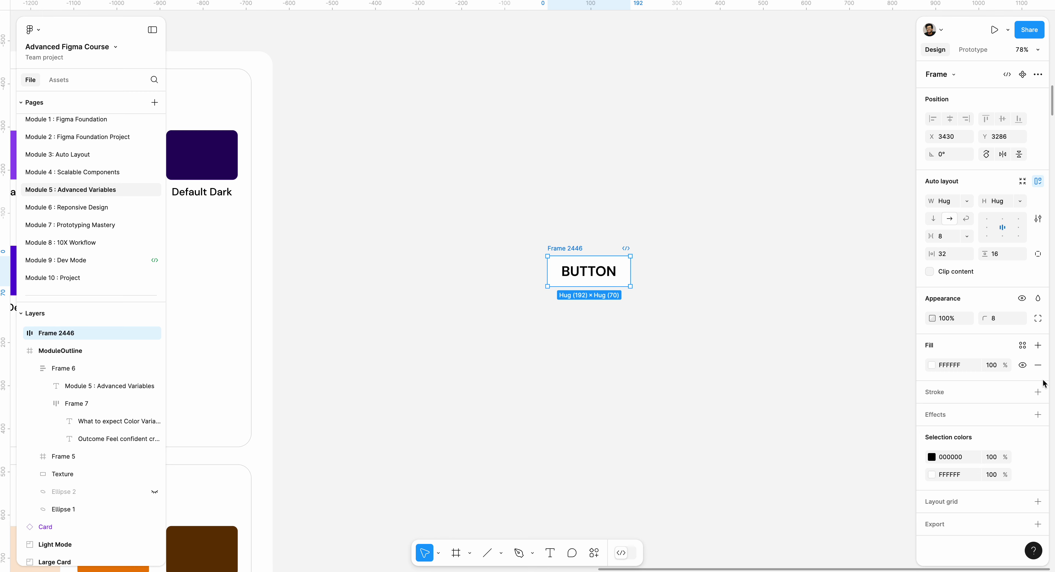
Step: Apply the Surface-default token from Primary/surface as the button frame's fill
left_click(931, 365)
left_click_drag(884, 322, 879, 323)
key("ctrl+z")
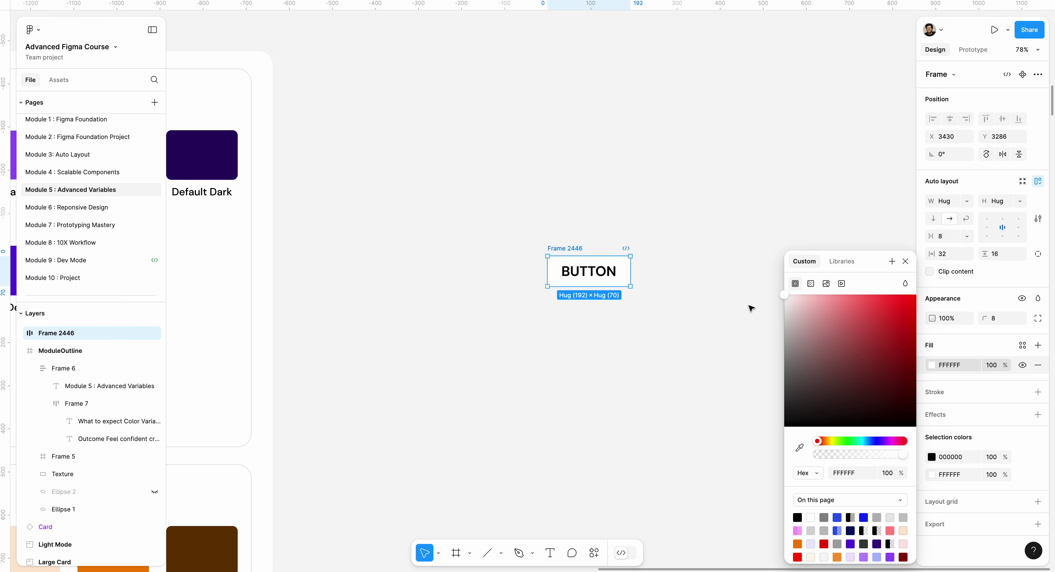
left_click(852, 262)
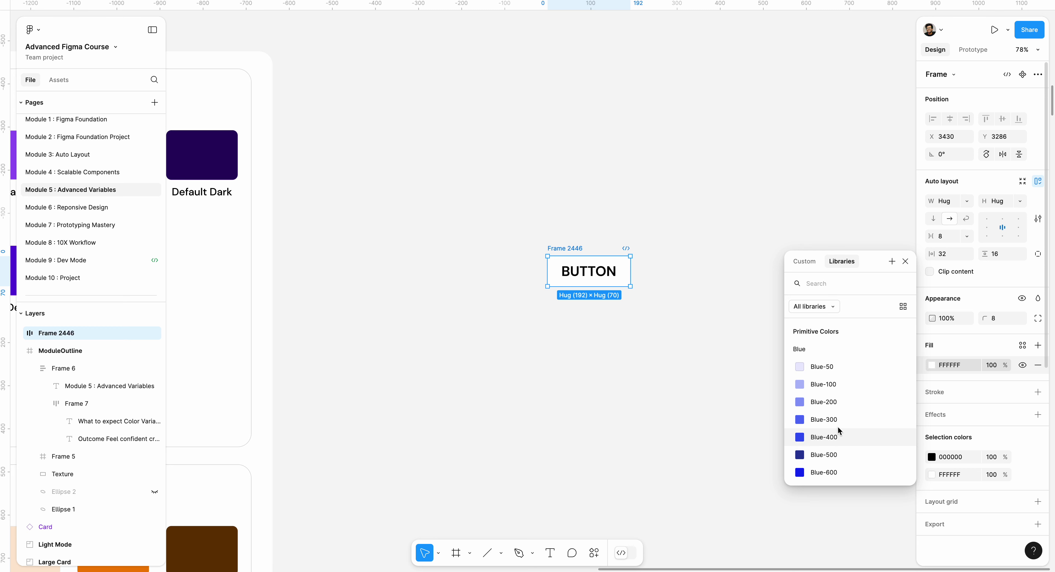
scroll(832, 397, "down", 1)
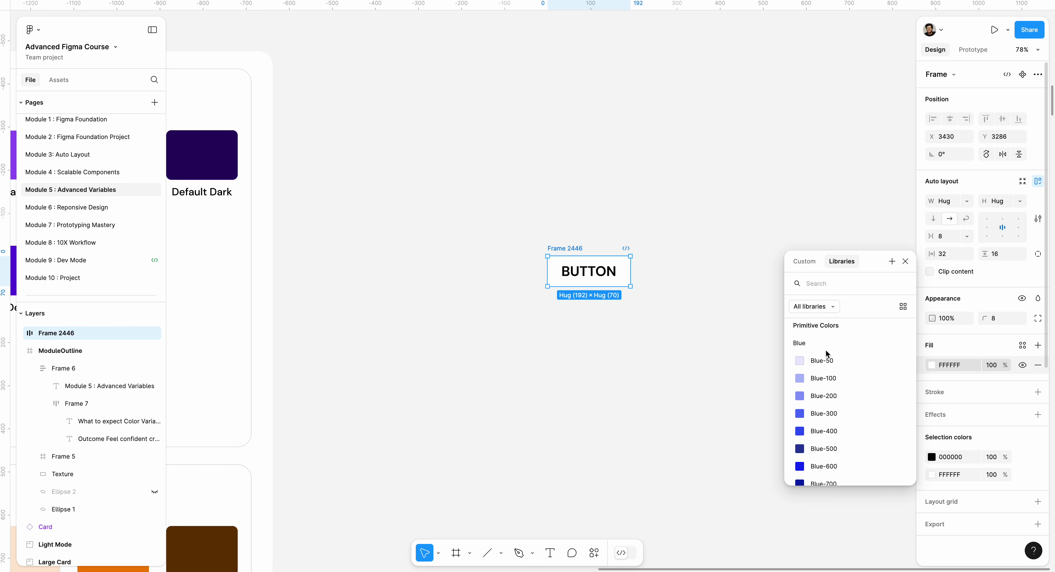
scroll(820, 371, "down", 8)
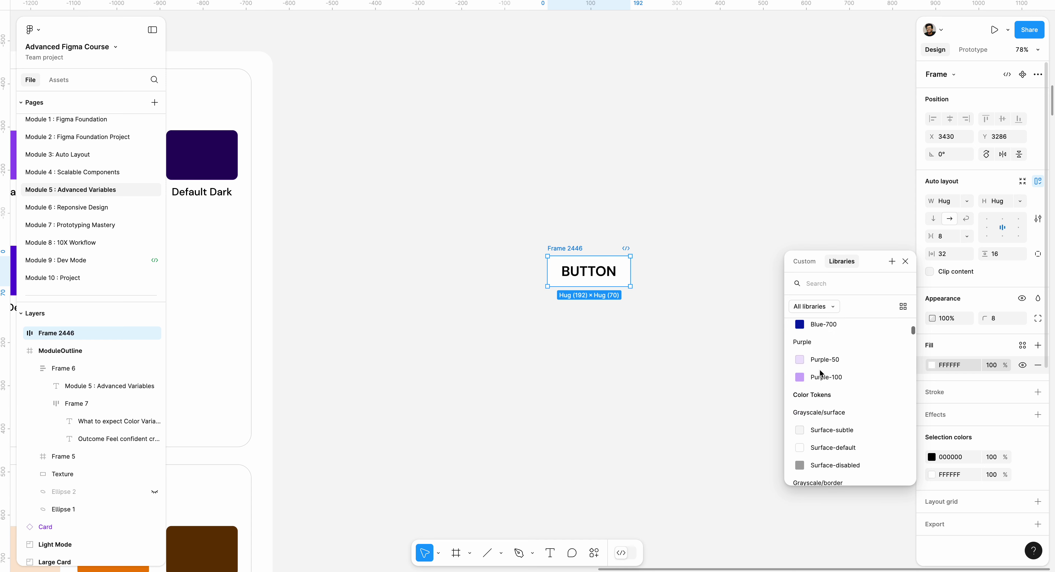
scroll(820, 372, "down", 6)
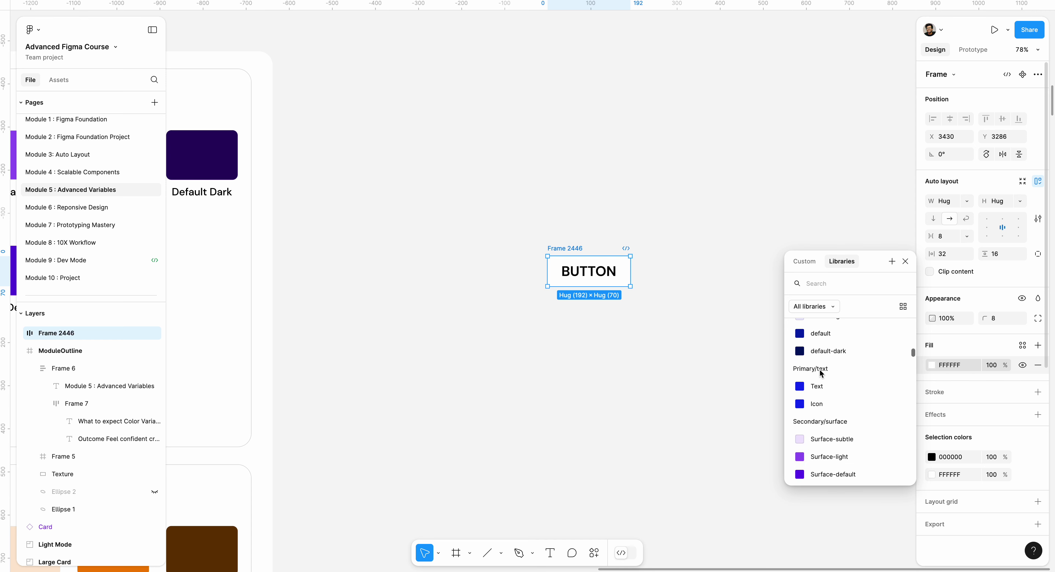
scroll(820, 372, "up", 1)
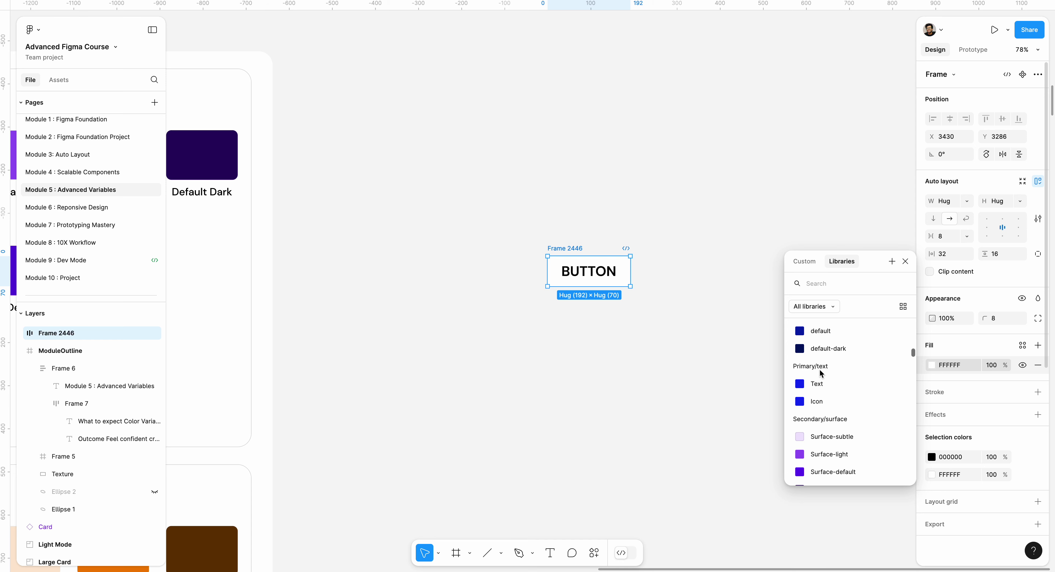
scroll(820, 372, "up", 6)
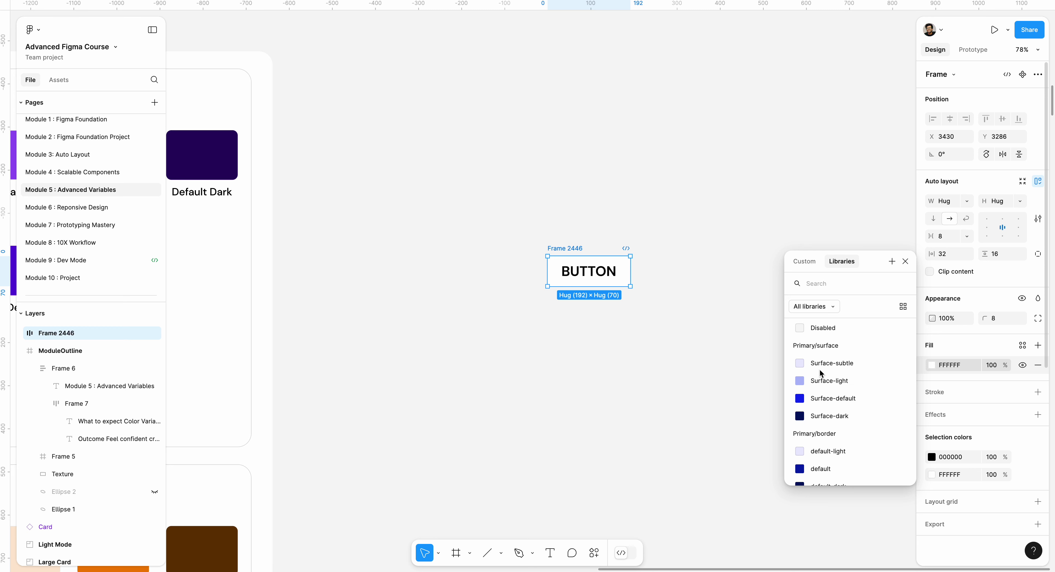
scroll(820, 371, "up", 1)
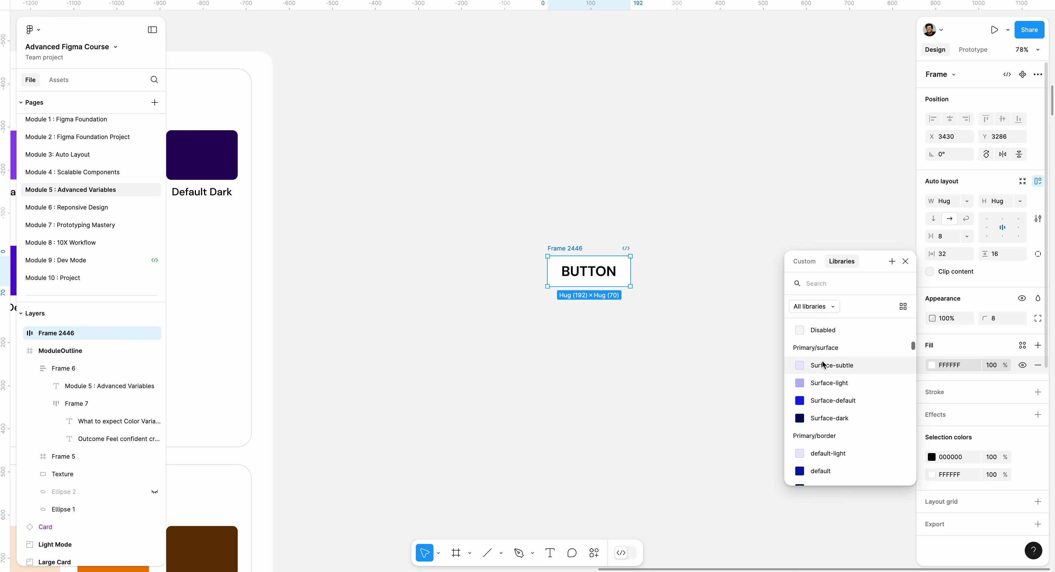
left_click(830, 400)
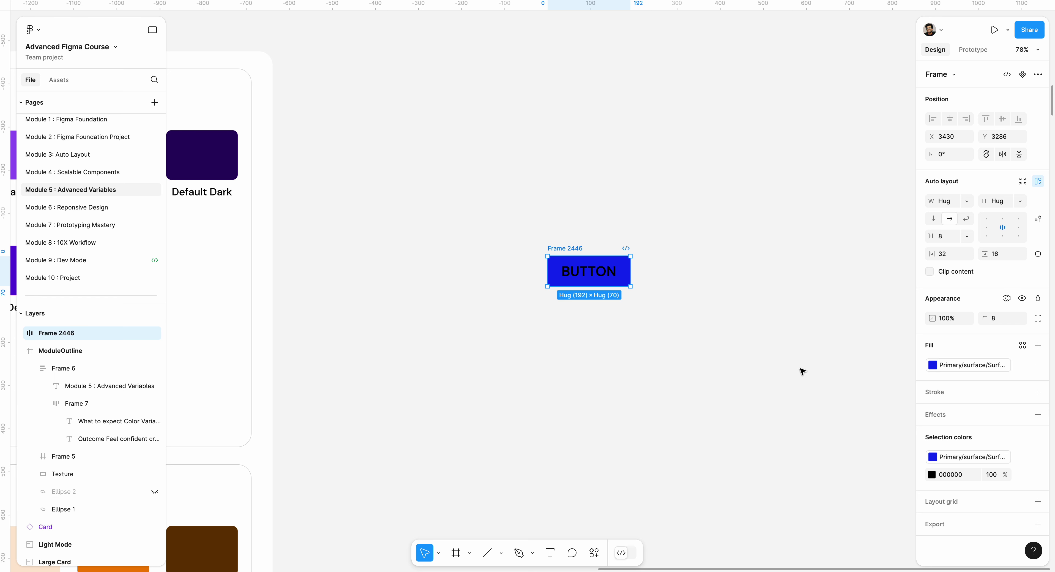
Step: Apply the negative token from Grayscale/text as the fill of the button's text
left_click(609, 277)
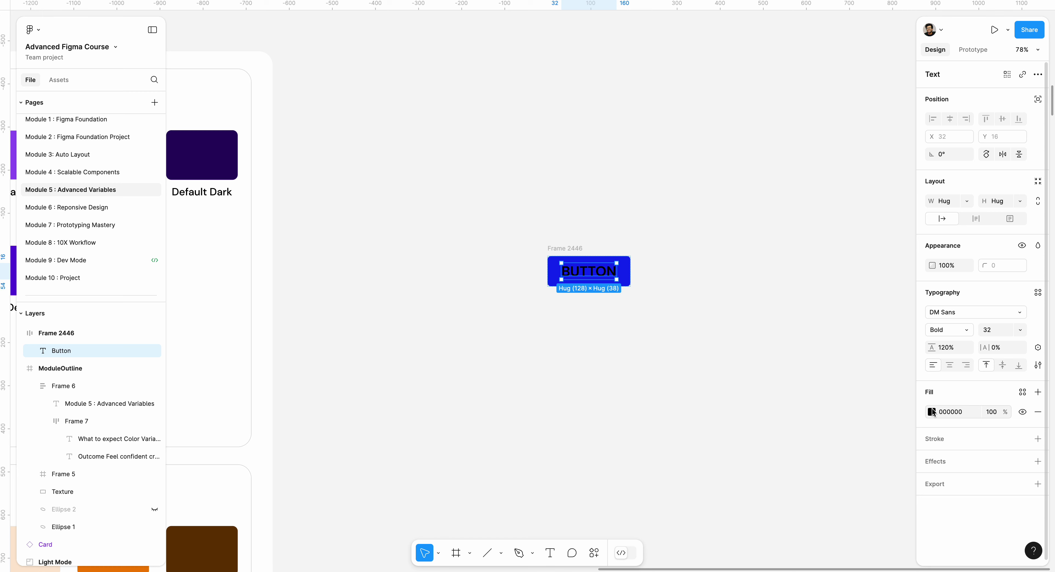
left_click(1023, 392)
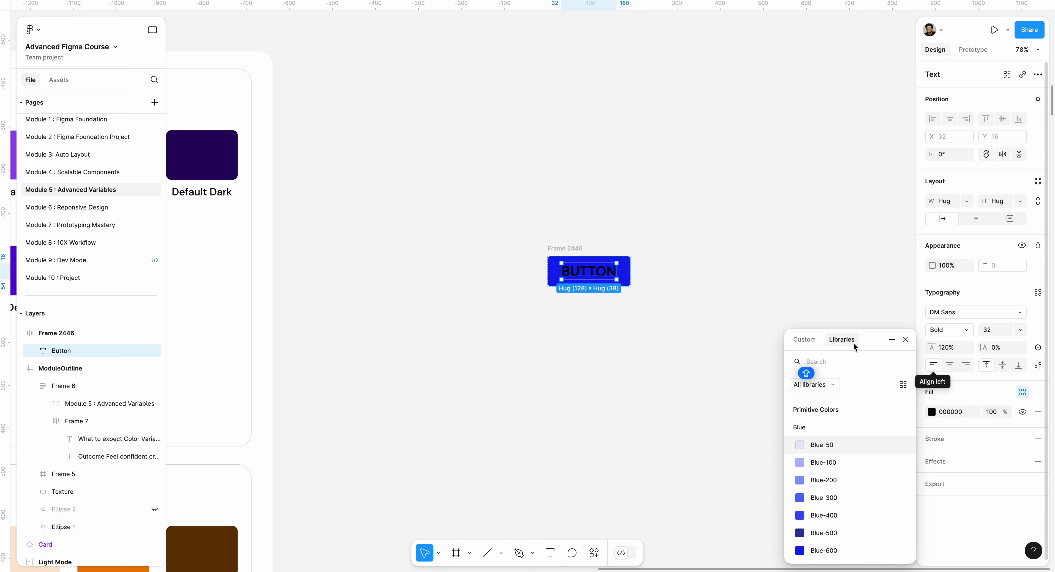
scroll(860, 495, "down", 1)
scroll(856, 486, "down", 1)
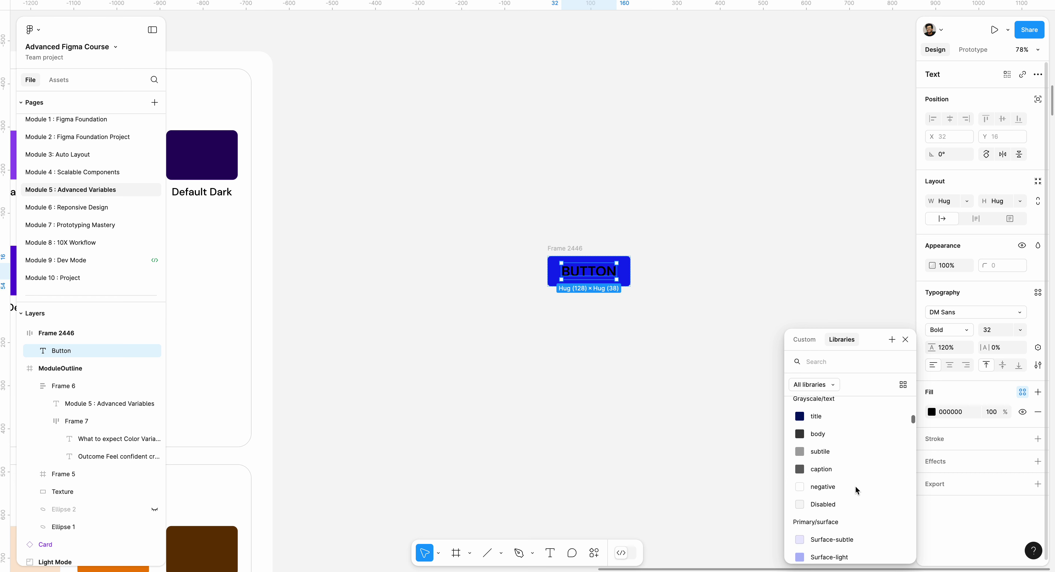
key("shift")
key("shift")
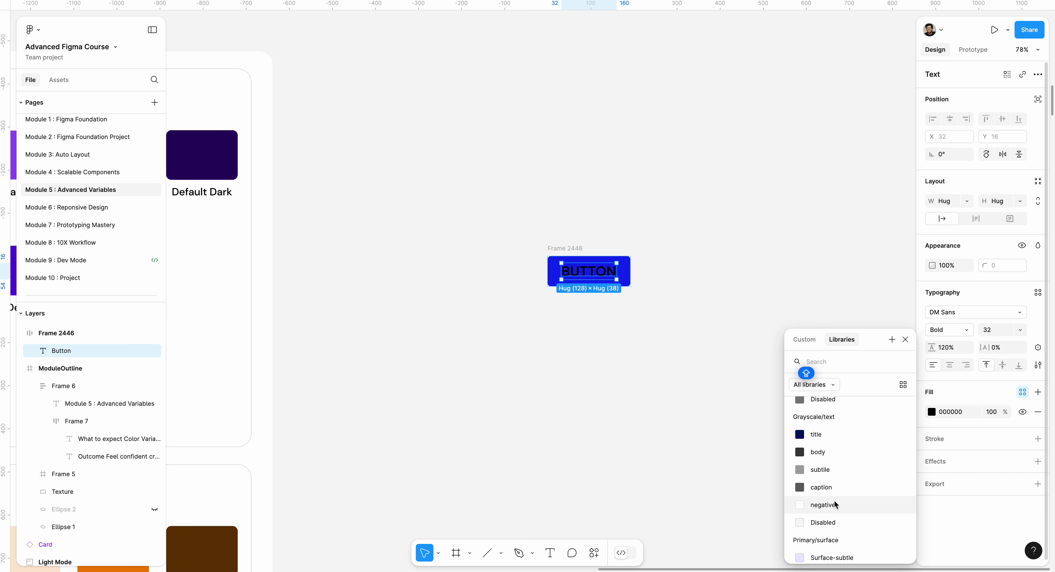
left_click(834, 504)
left_click(775, 469)
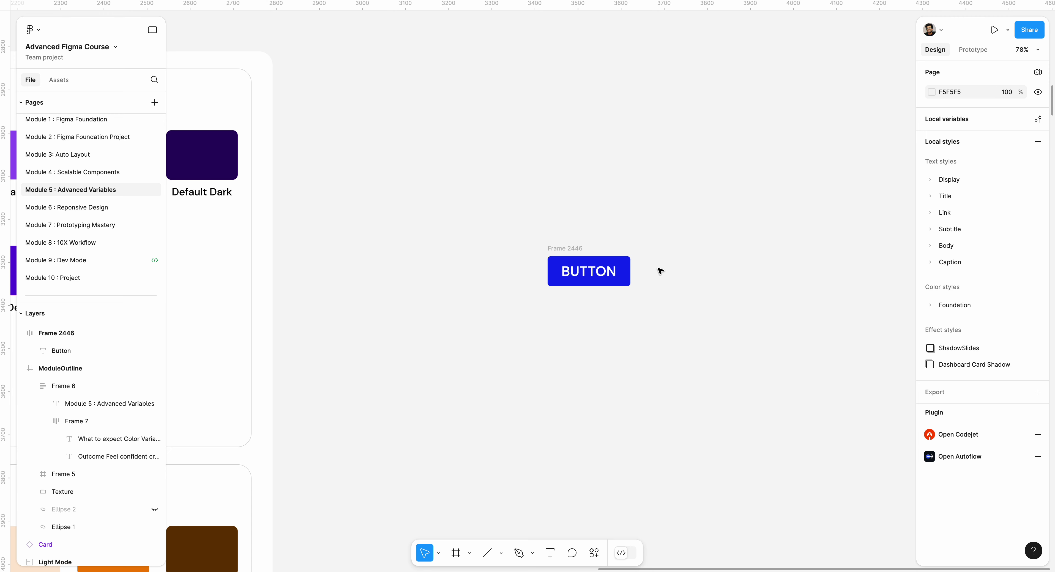
Step: Select the button frame and expand its selection colors to examine the applied tokens
left_click(557, 249)
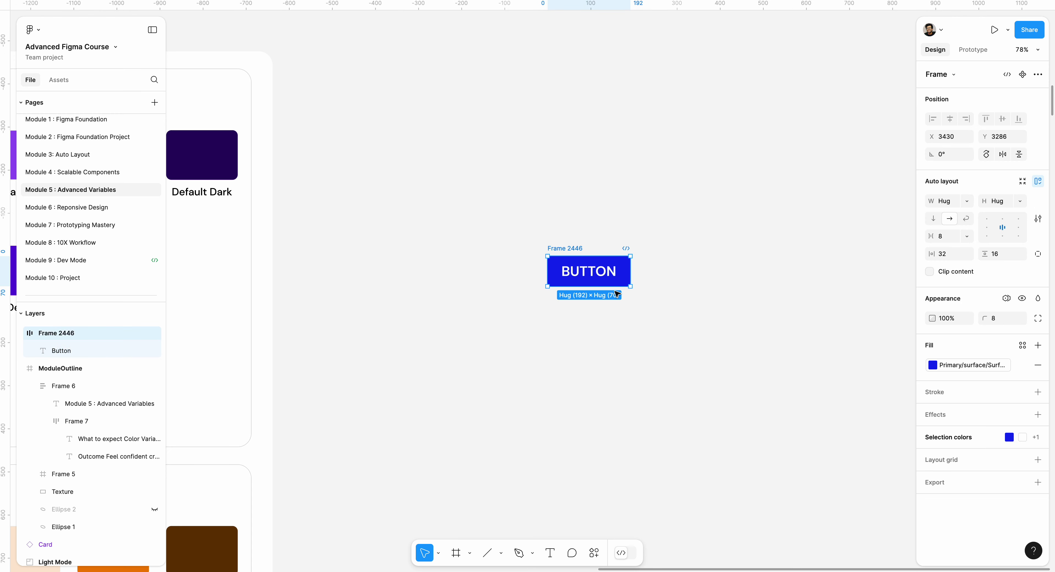
left_click(963, 438)
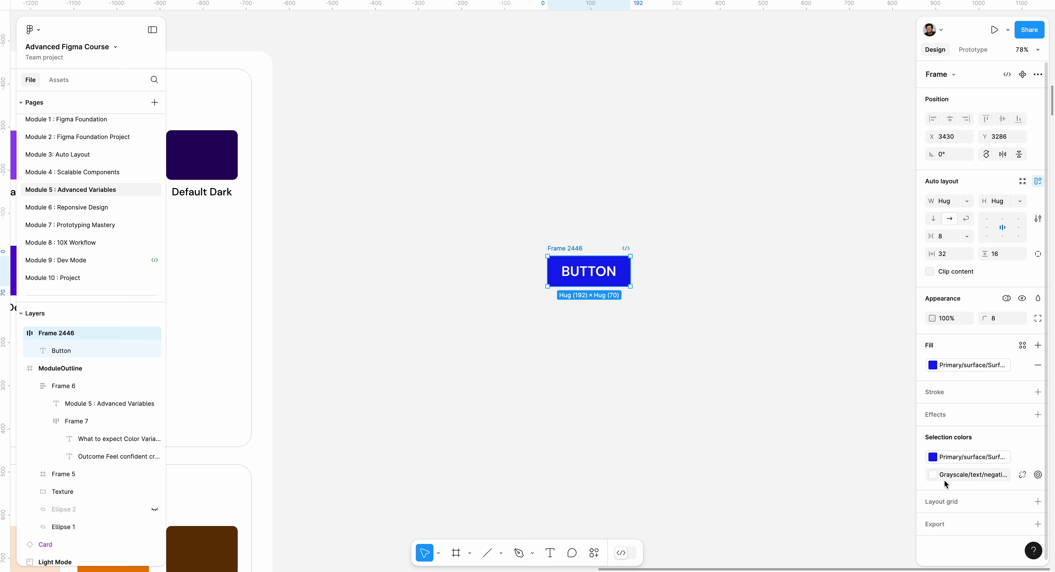
Step: Open the local variables beside the button and examine the Surface-default token under Primary/surface in the Color Tokens collection
left_click(548, 308)
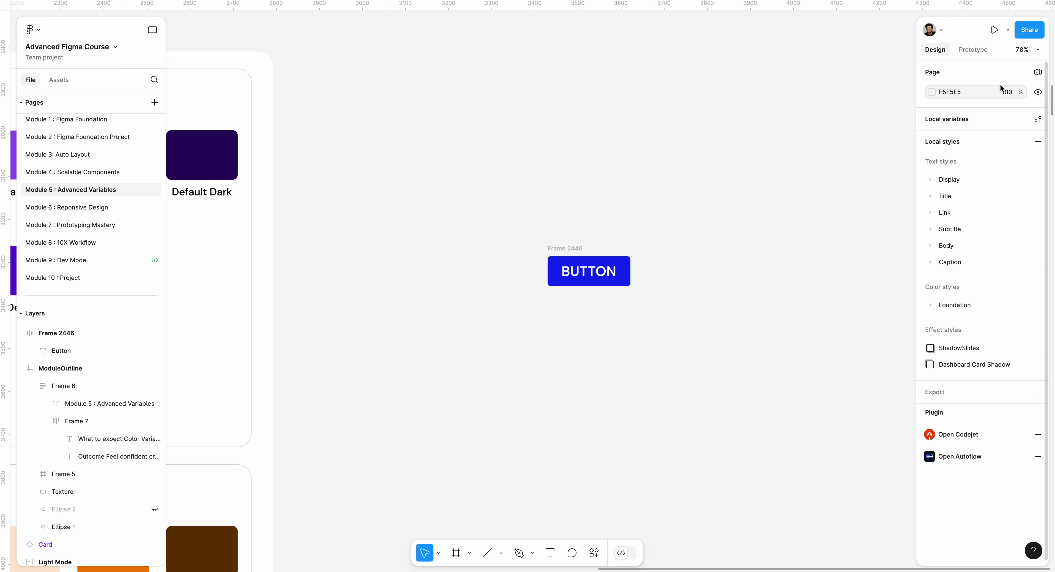
left_click(1038, 118)
left_click_drag(717, 95, 823, 102)
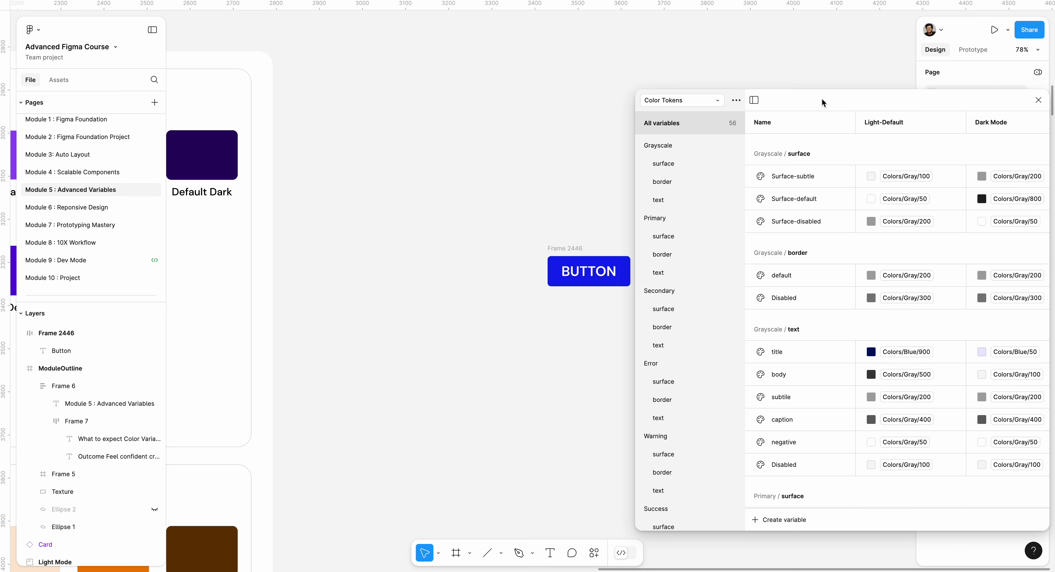
left_click(556, 274)
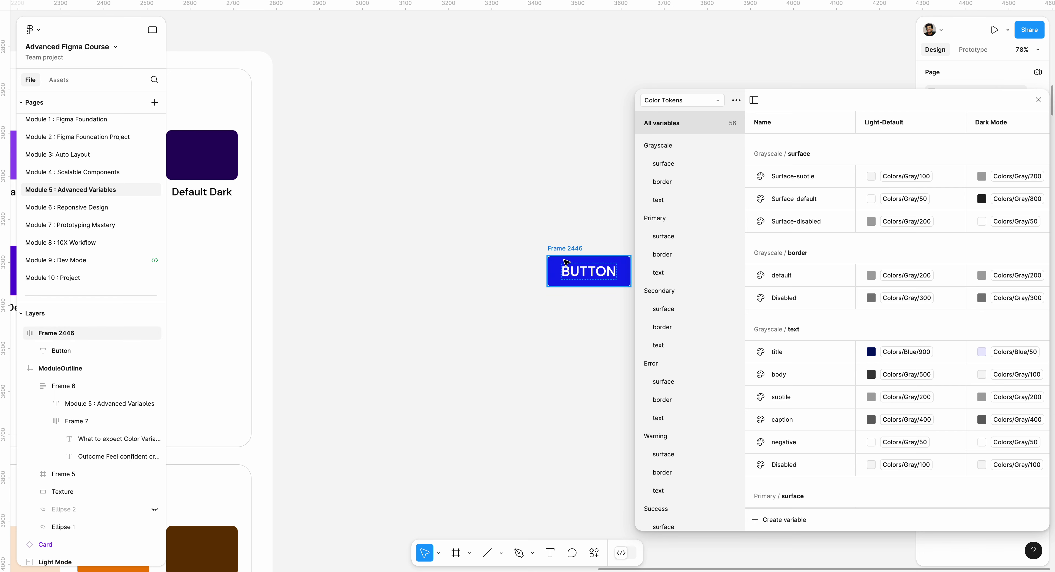
left_click(674, 107)
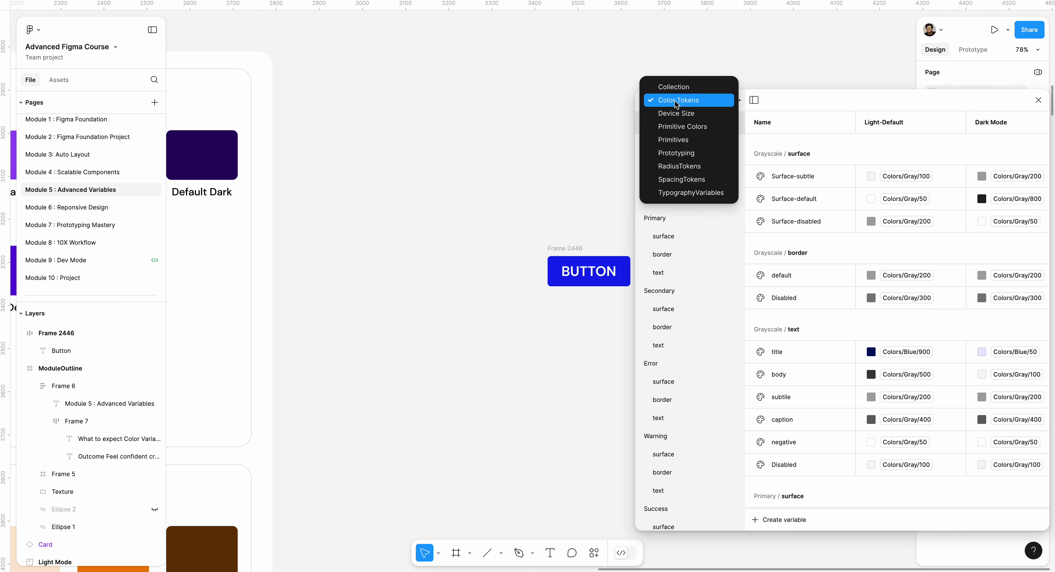
left_click(676, 102)
scroll(877, 251, "down", 10)
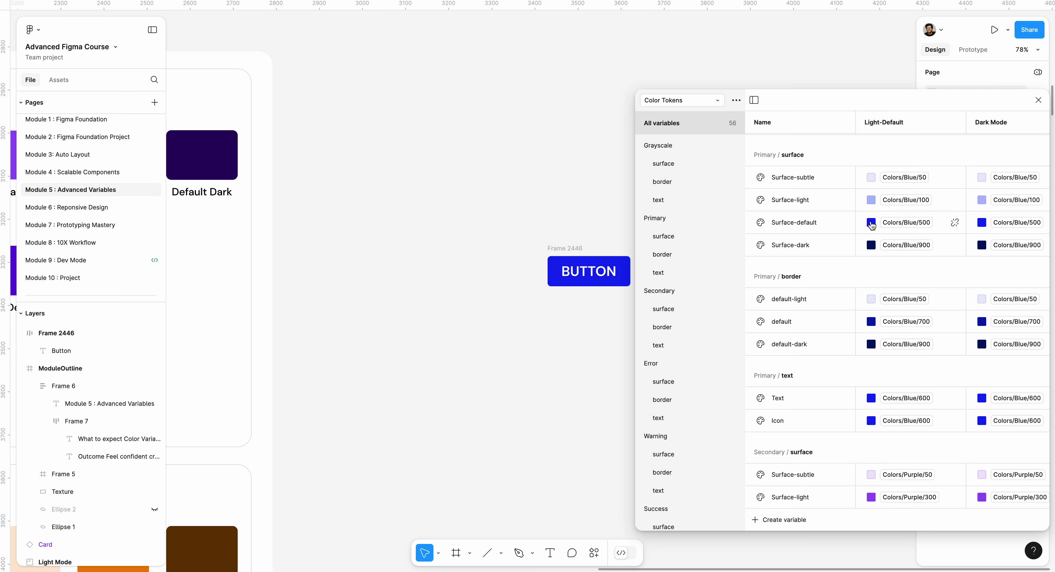
Step: Look through the Primitives and Primitive Colors collections, returning to Primitives to examine the Colors/Blue values
left_click(693, 101)
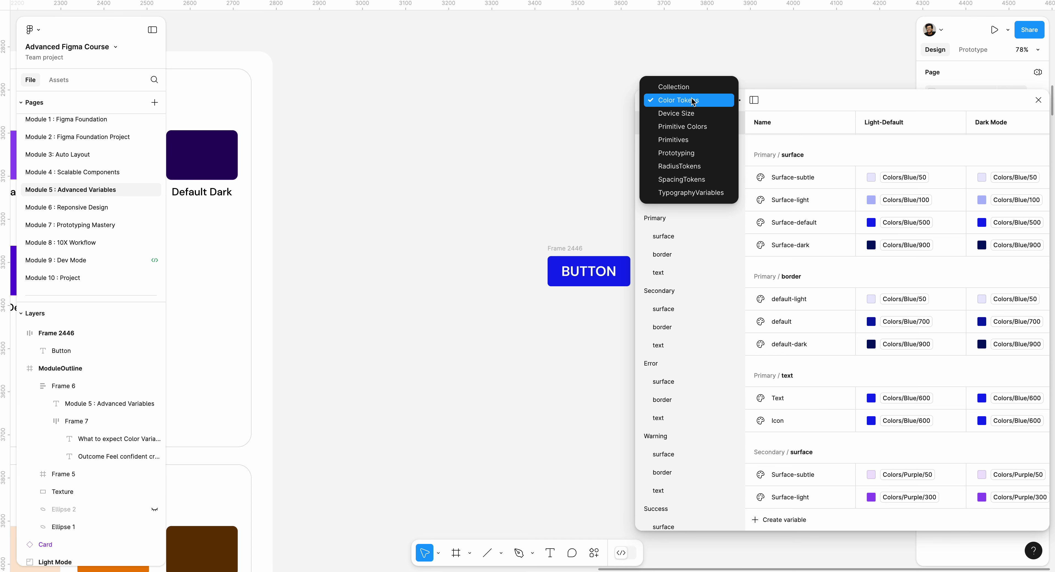
left_click(699, 141)
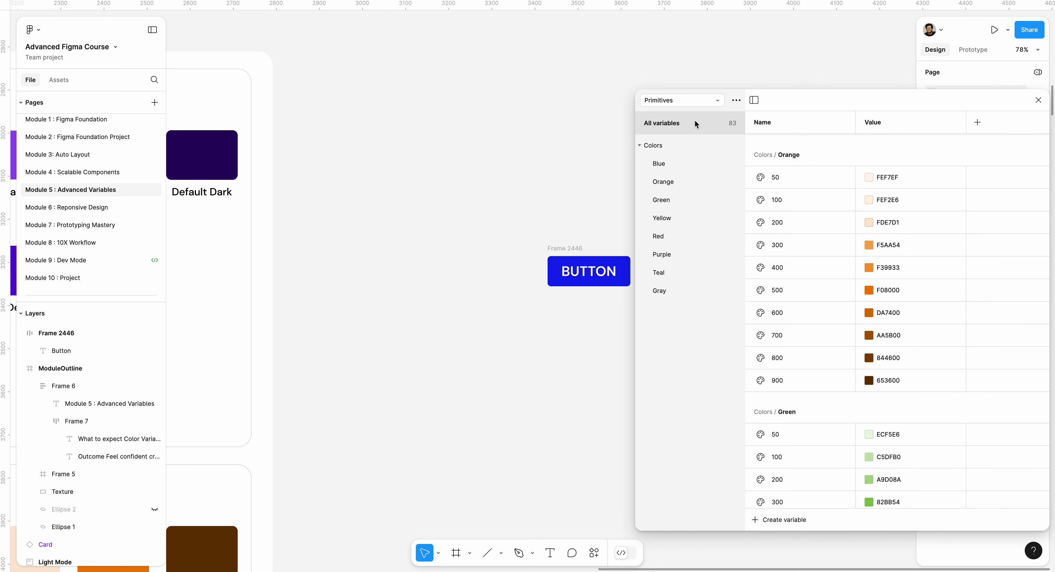
left_click(679, 102)
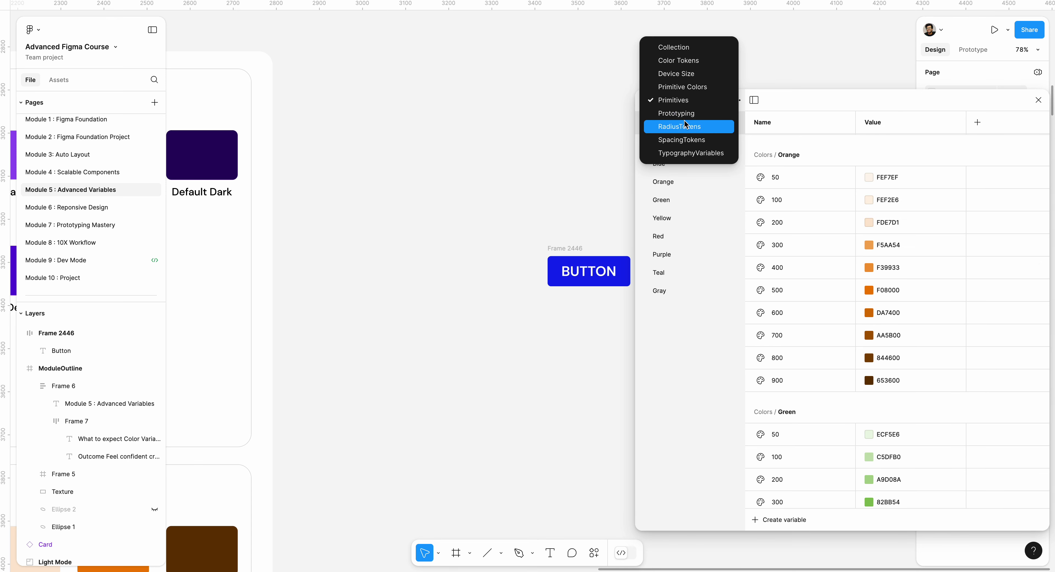
left_click(690, 93)
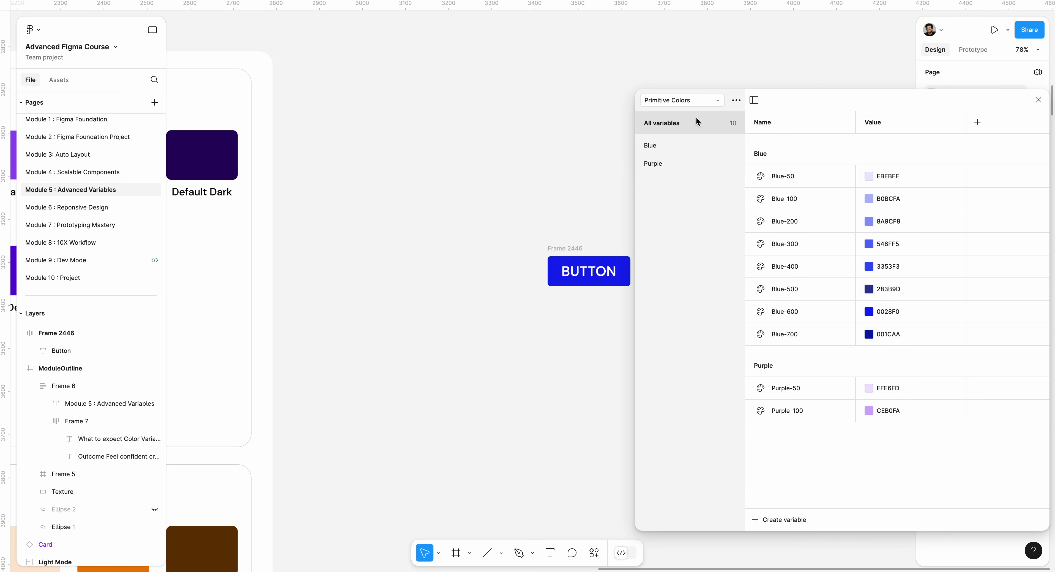
left_click(695, 106)
left_click(696, 114)
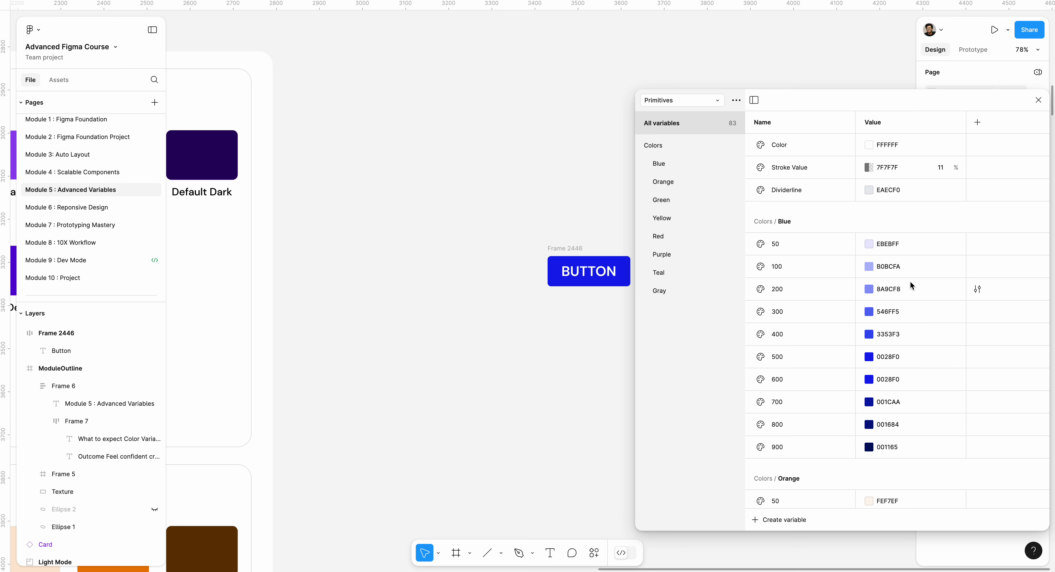
Step: Try the muted blue 707DC1 for the Colors/Blue 500 primitive, undo the change and close the variables window
left_click(868, 357)
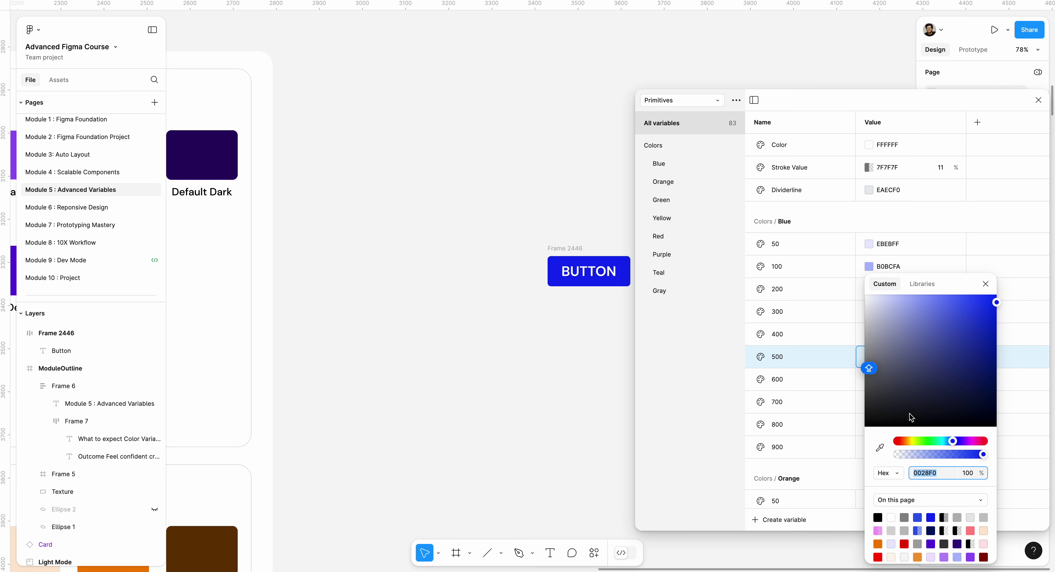
left_click_drag(910, 425, 920, 326)
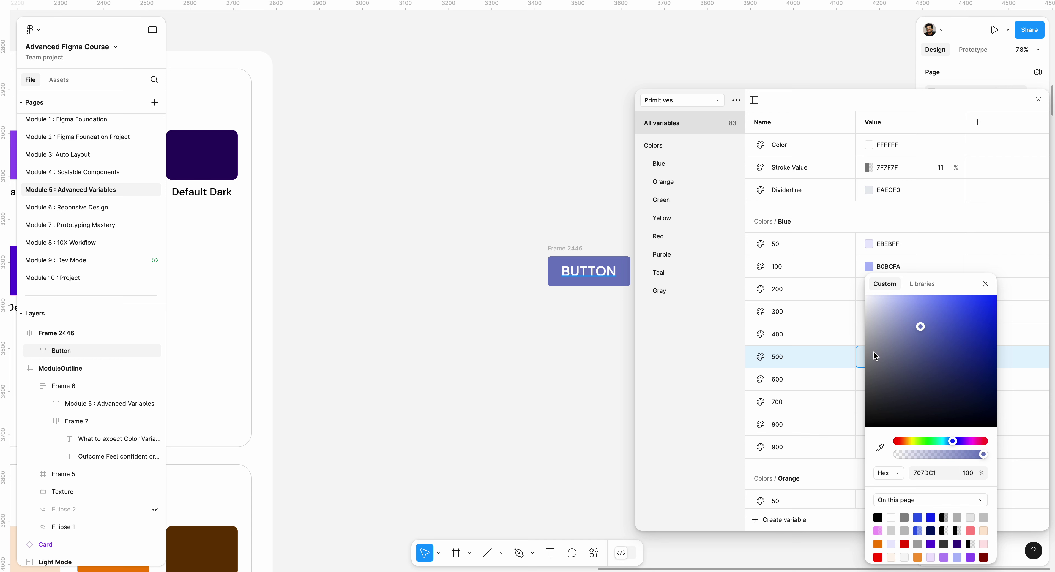
key("ctrl+z")
left_click(1037, 100)
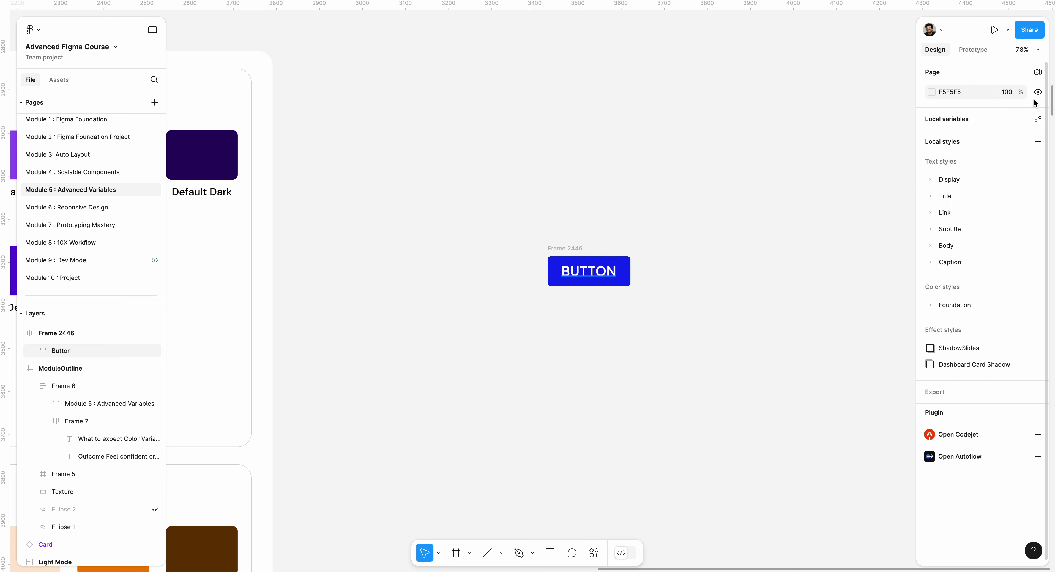
Step: Convert the button frame into a component and move it to about X 3346, Y 3275
left_click_drag(531, 201, 582, 252)
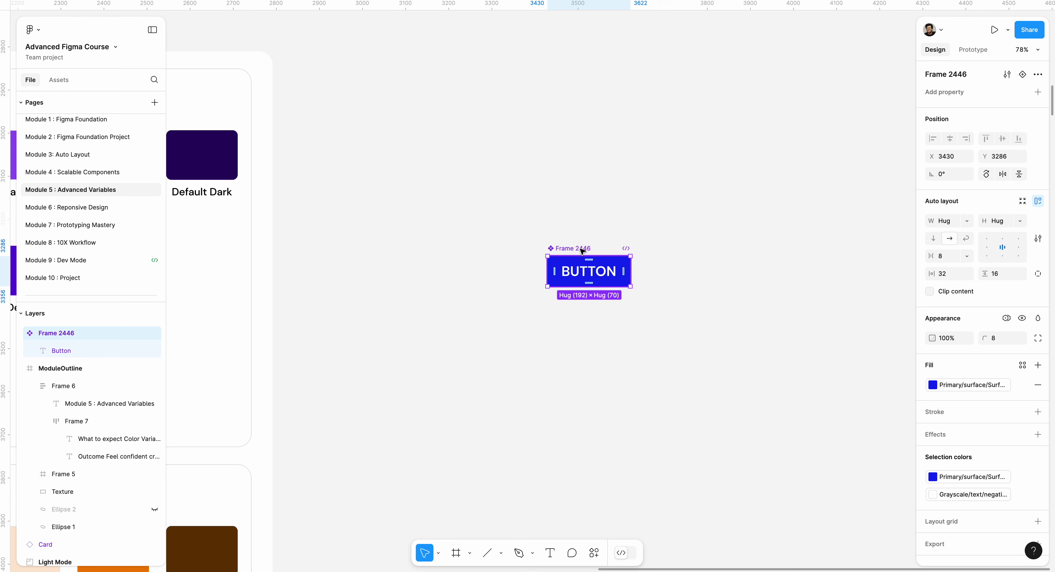
key("ctrl+alt+k")
left_click_drag(582, 249, 539, 243)
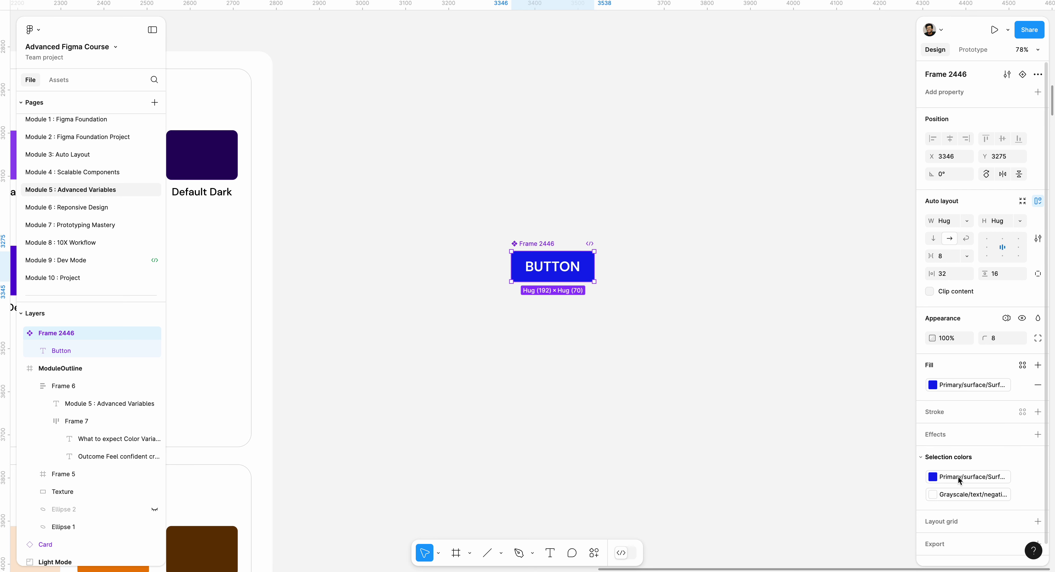
left_click(619, 393)
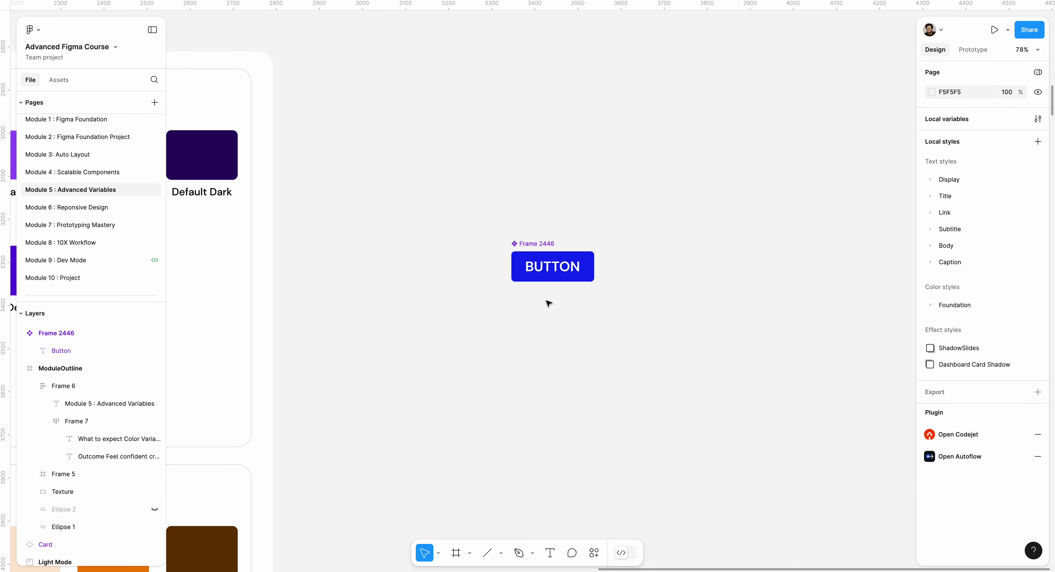
Step: Look over the spacing, radius and typography variable sections further down the page and return to the button component
scroll(548, 304, "down", 3)
scroll(548, 303, "down", 3)
scroll(548, 303, "down", 10)
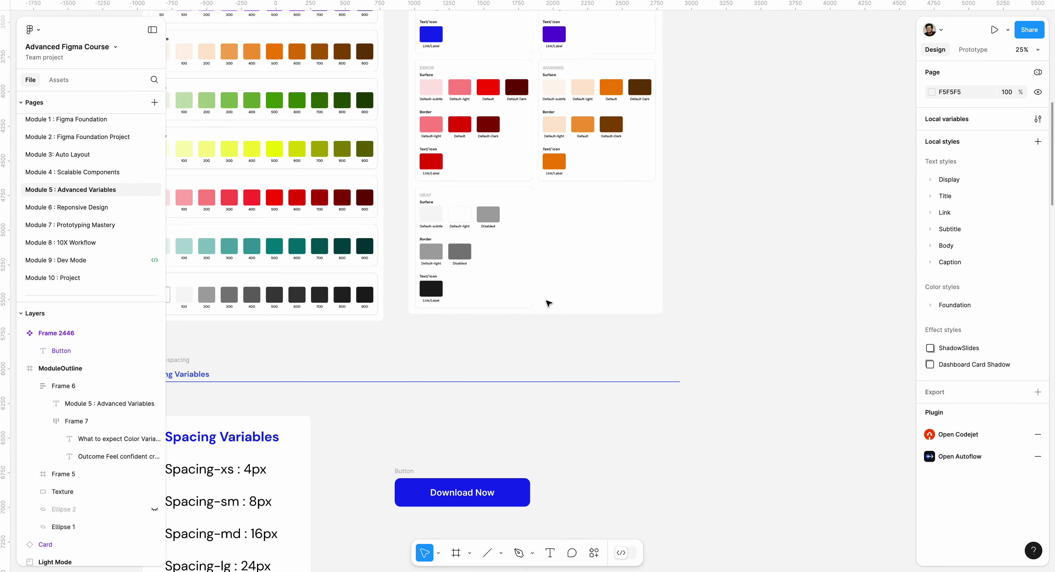
scroll(548, 303, "down", 3)
scroll(549, 303, "down", 10)
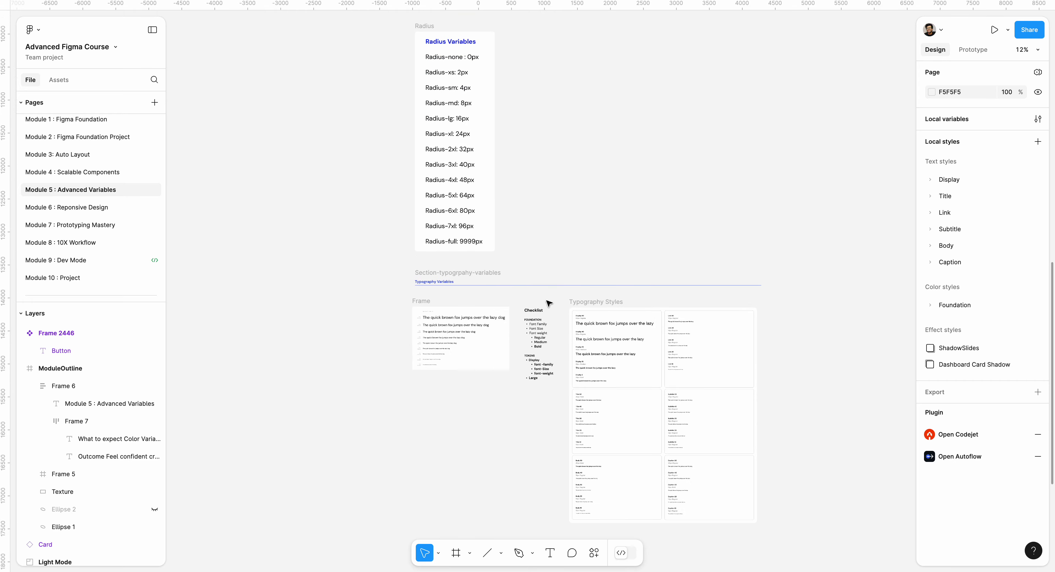
scroll(549, 303, "up", 8)
scroll(549, 303, "up", 5)
scroll(534, 337, "up", 7)
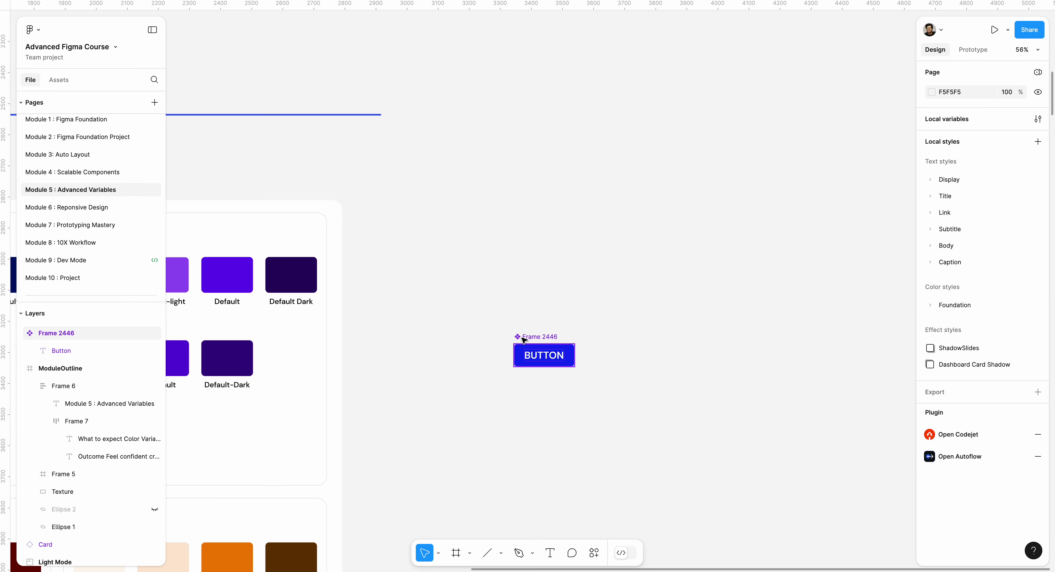
Step: Delete the button component from the canvas
left_click_drag(489, 325, 630, 393)
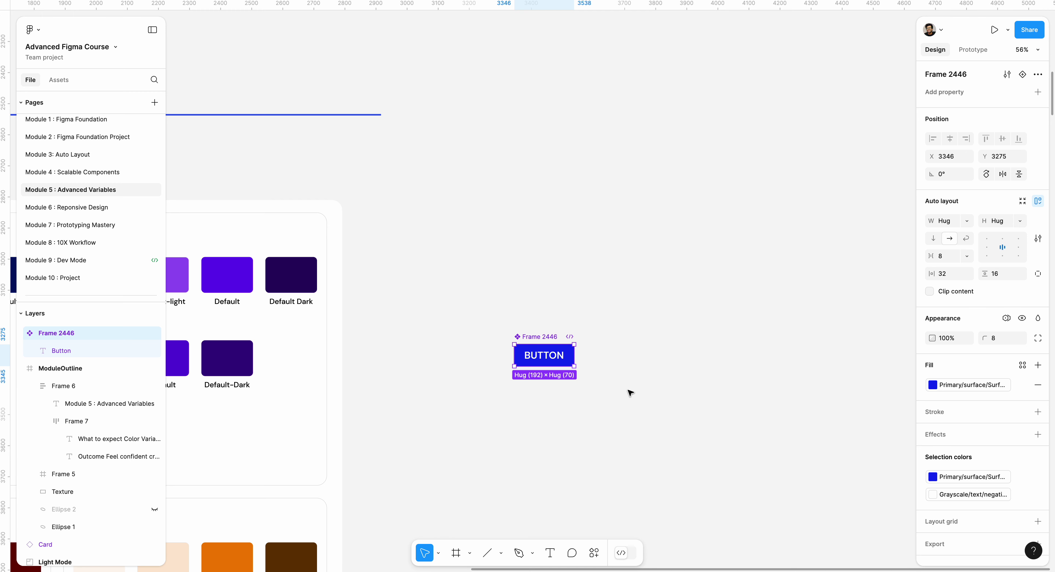
key("Delete")
Step: Examine the PrimitiveColors and ColorTokens boards on the canvas and view the recently used plugins
scroll(631, 393, "down", 2)
scroll(630, 393, "left", 3)
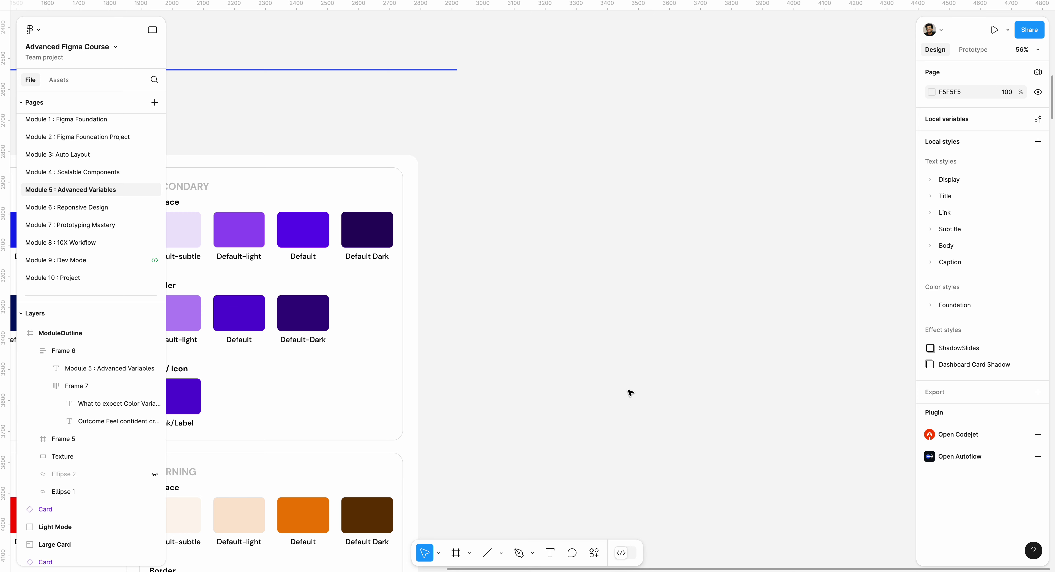
scroll(630, 392, "down", 1)
scroll(630, 392, "left", 6)
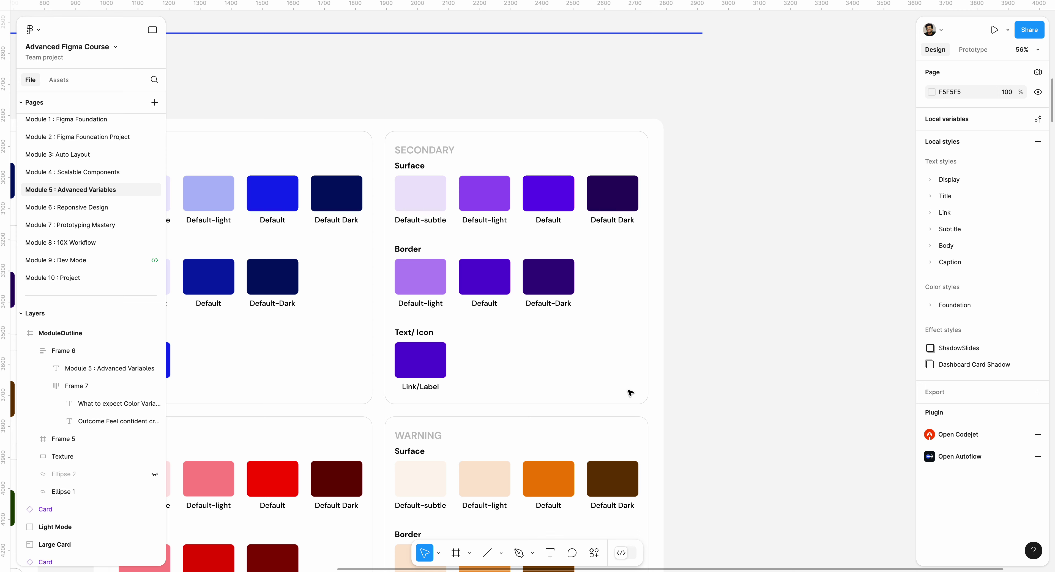
scroll(631, 393, "down", 5)
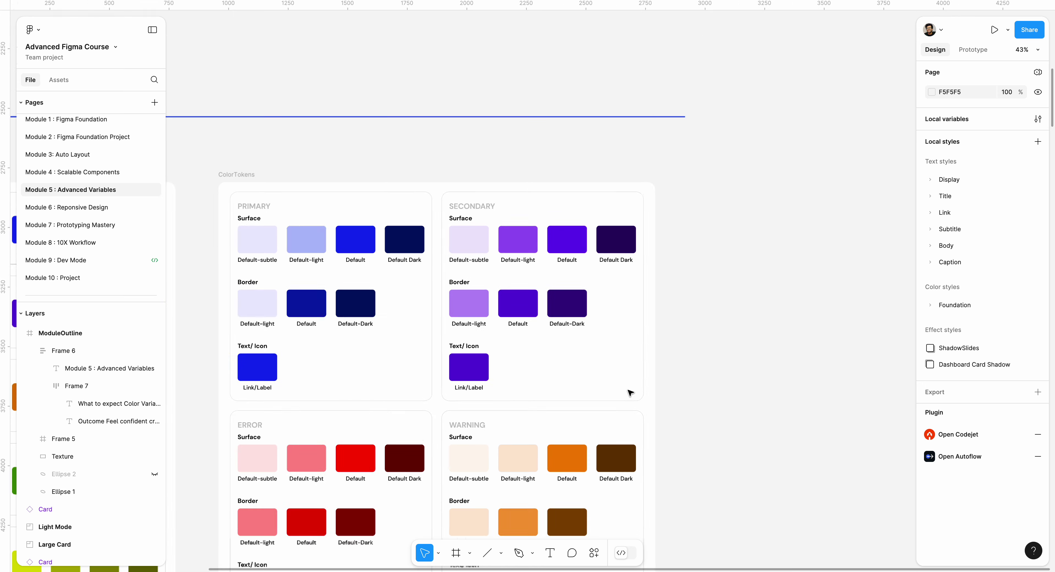
scroll(630, 392, "down", 2)
scroll(630, 393, "right", 1)
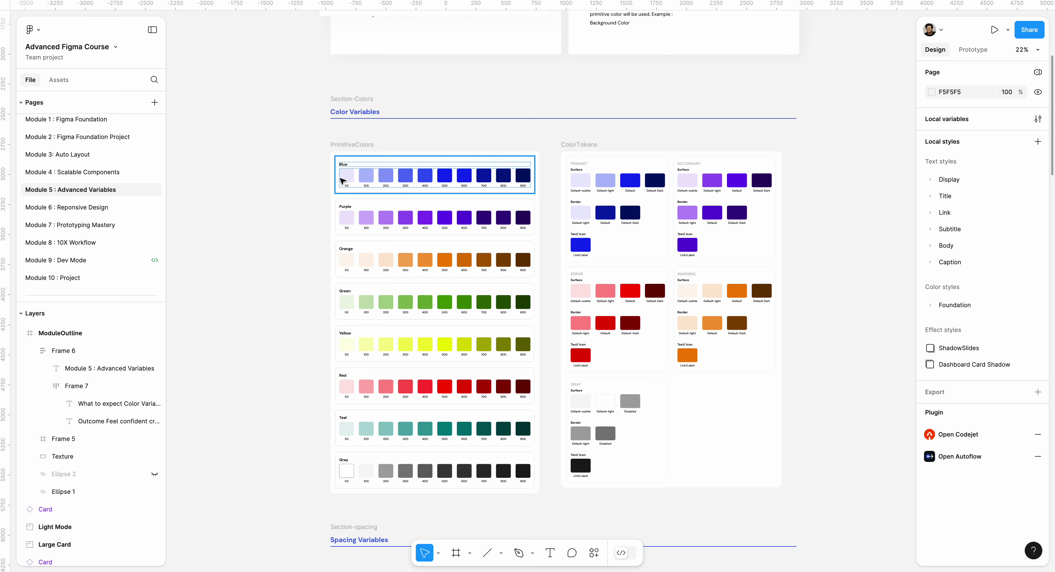
left_click(586, 552)
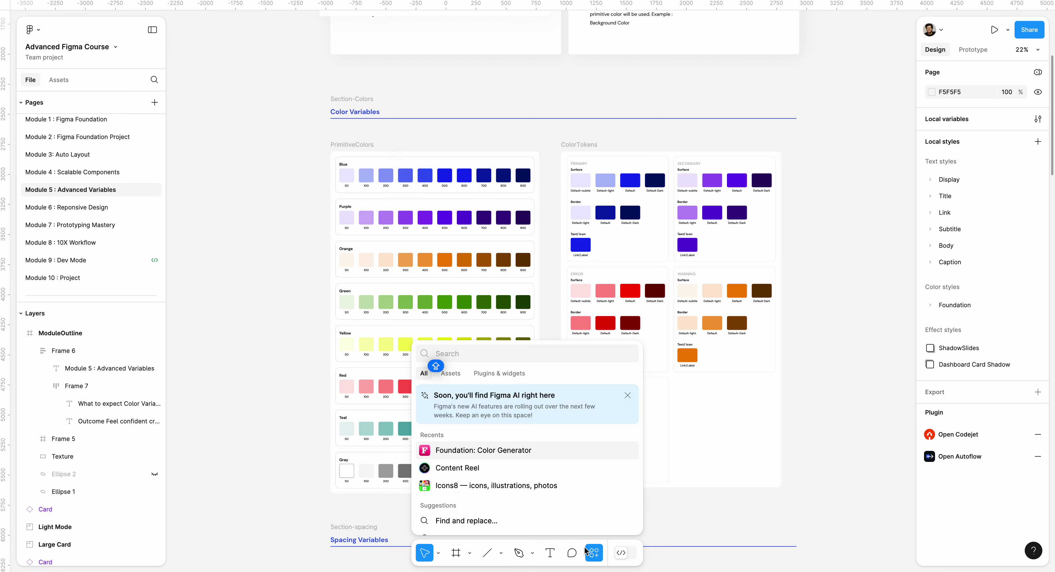
left_click(798, 412)
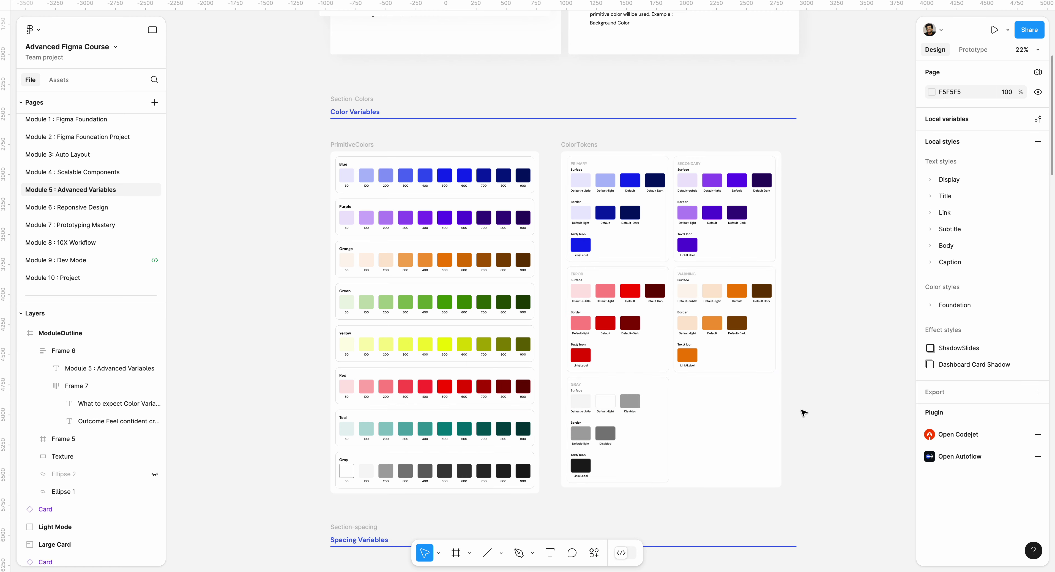
scroll(803, 397, "down", 3)
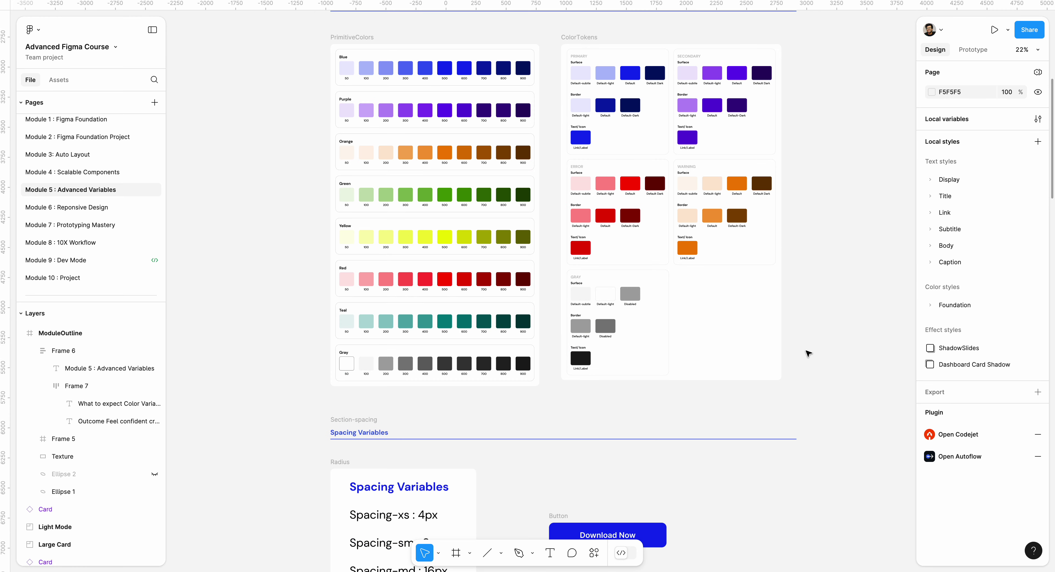
Step: Open the local variables over the canvas and review the color values in the Primitives collection
left_click(1037, 119)
left_click_drag(785, 100, 526, 108)
scroll(579, 259, "down", 15)
scroll(578, 259, "down", 4)
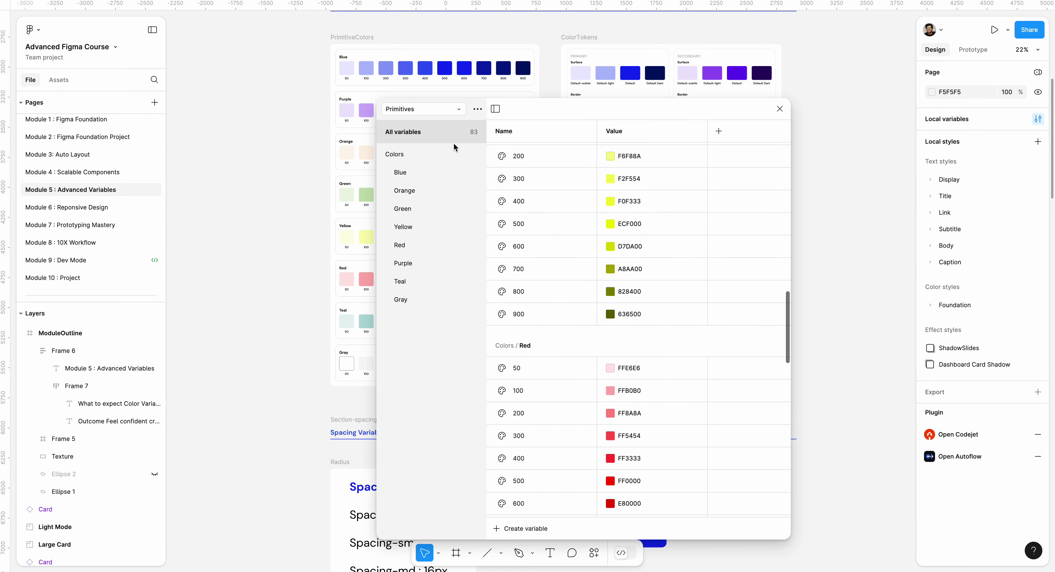
Step: Switch to the Color Tokens collection and review the Light-Default and Dark Mode values of its token groups
left_click(444, 111)
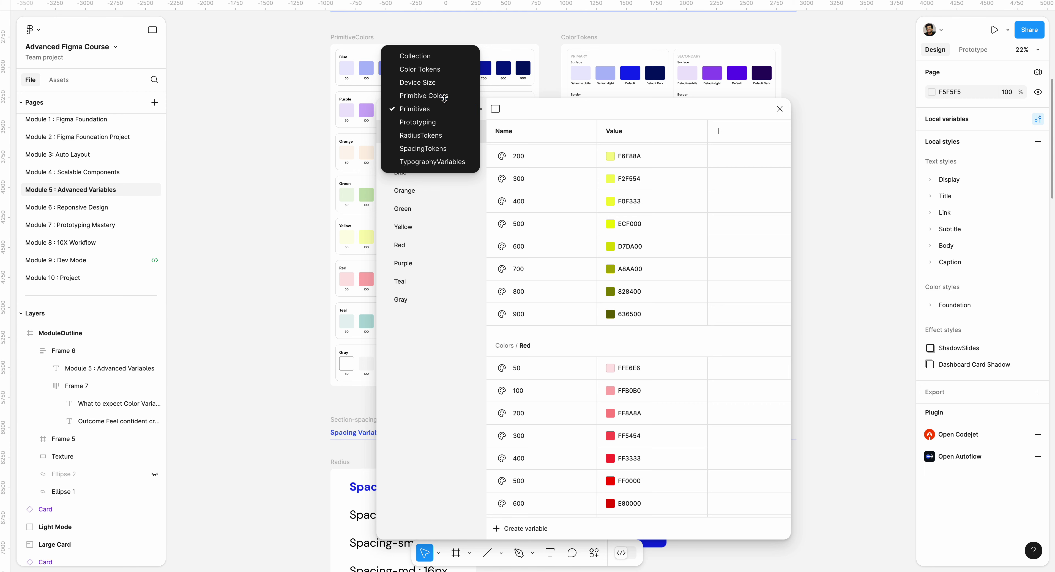
left_click(441, 69)
scroll(553, 217, "up", 15)
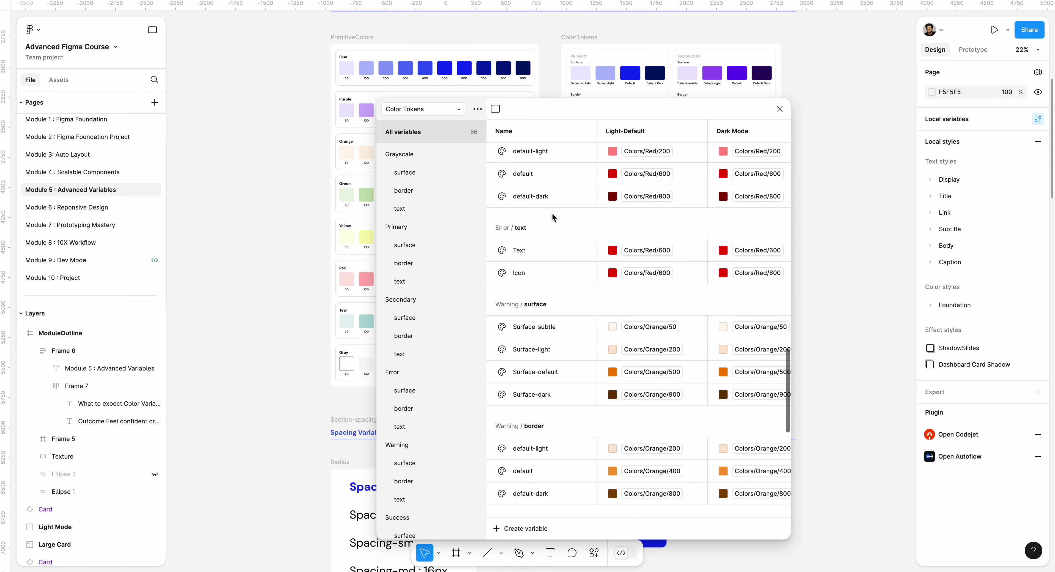
scroll(705, 174, "up", 5)
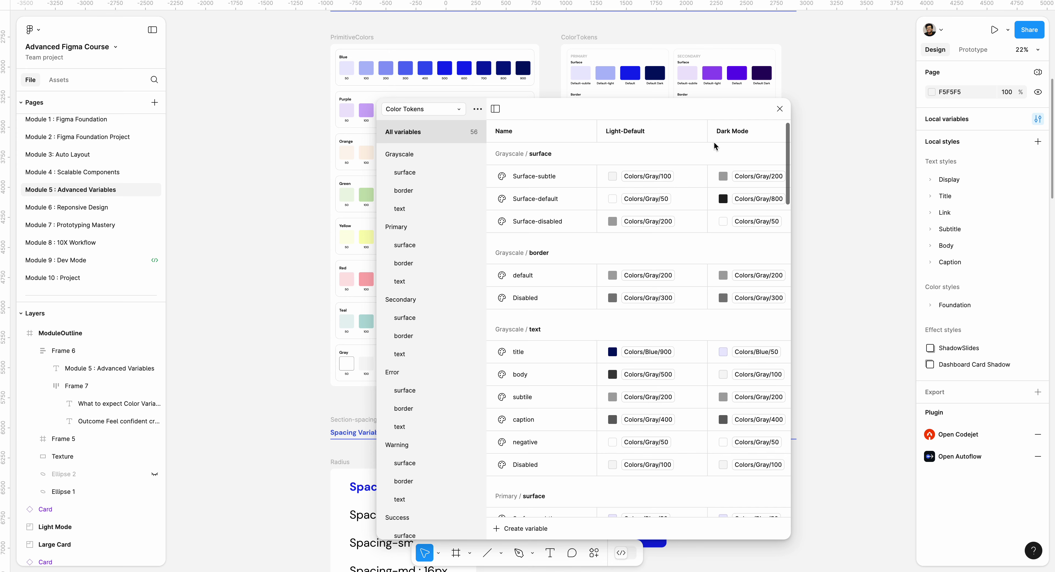
scroll(714, 144, "up", 1)
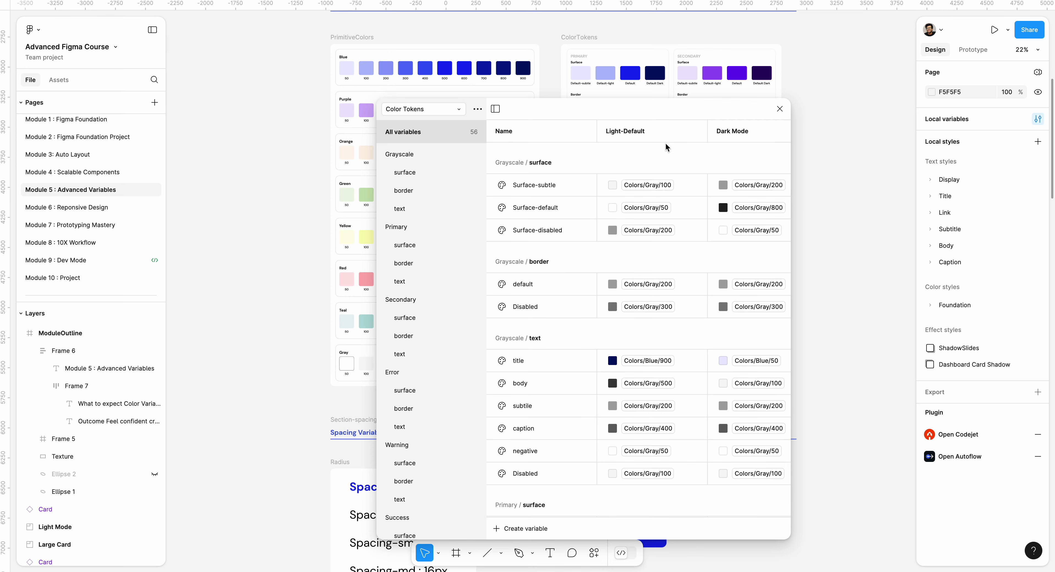
scroll(668, 149, "down", 7)
scroll(617, 167, "down", 12)
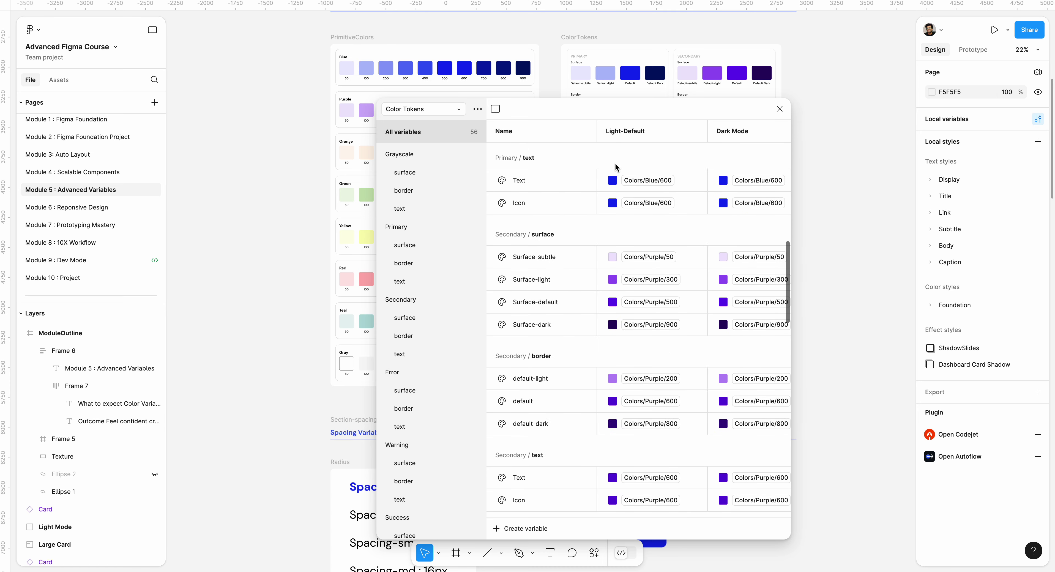
scroll(617, 166, "up", 18)
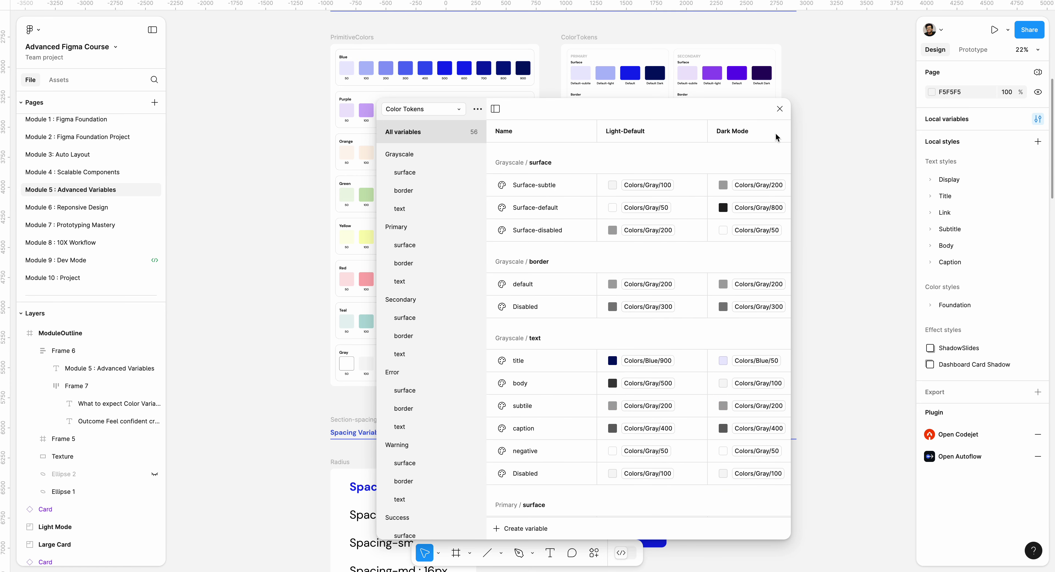
Step: Widen the variables window and add a third mode to the Color Tokens collection
left_click_drag(794, 128, 895, 129)
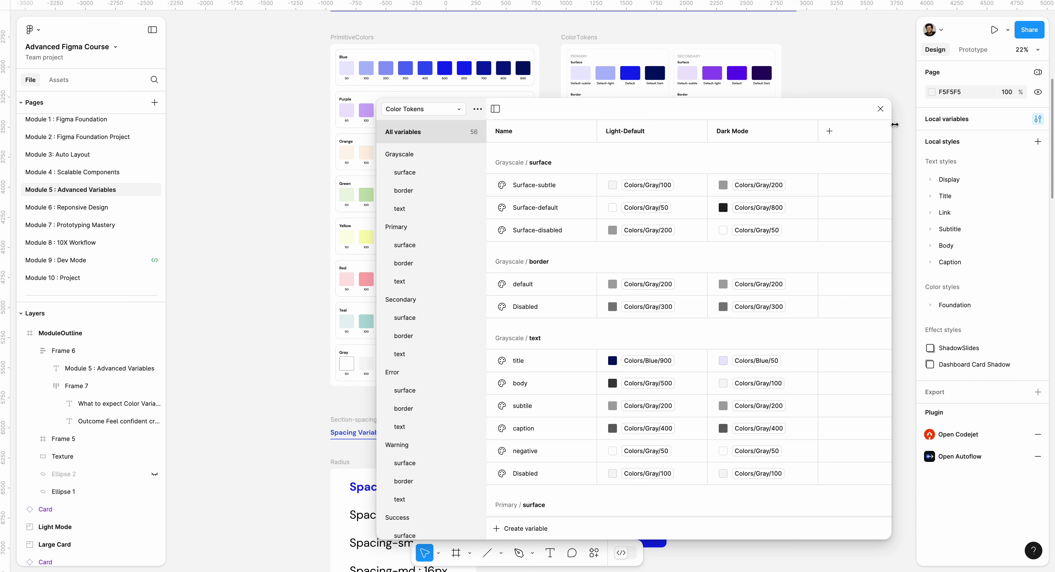
left_click(829, 131)
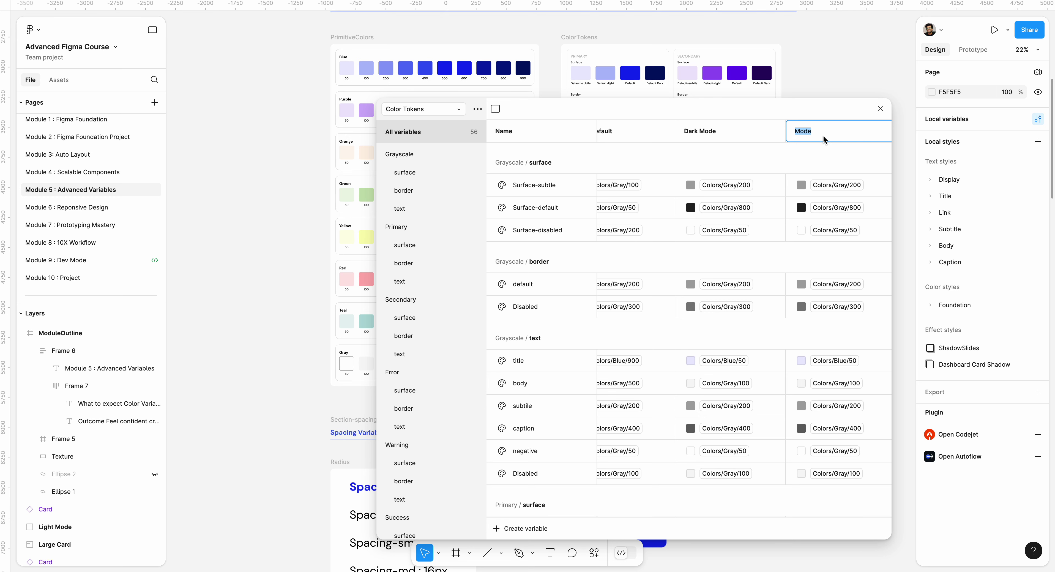
key("super+space")
type("zoom")
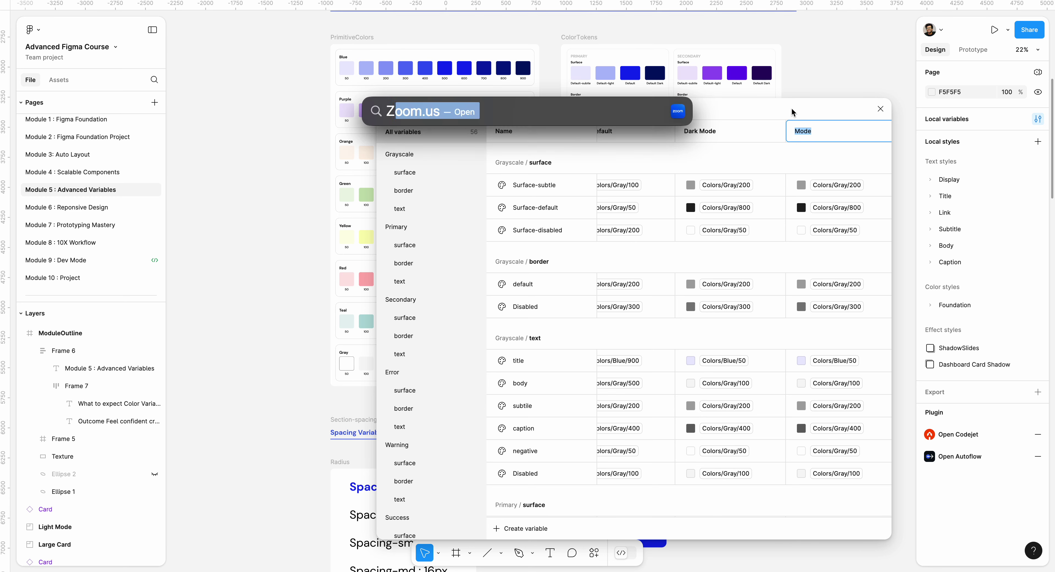
key("Return")
Step: Undo the added mode and the deletion of the button component, and close the variables window
key("super+z")
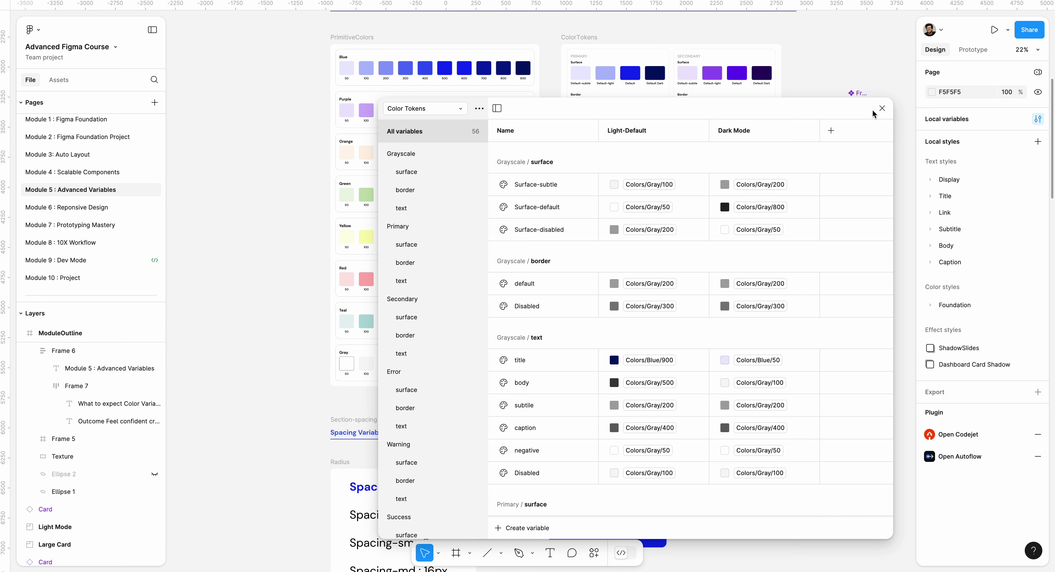
left_click(881, 107)
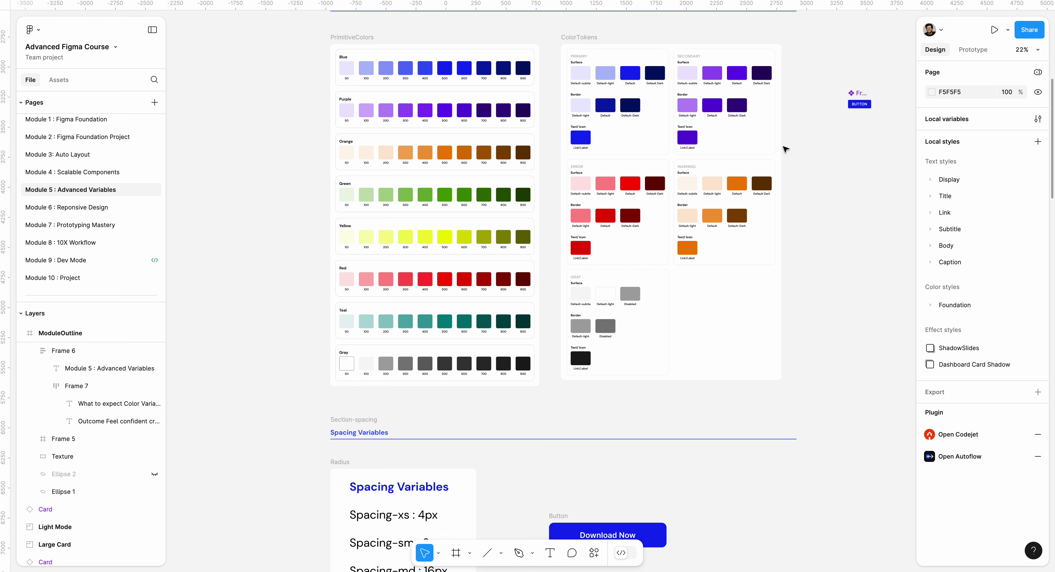
scroll(669, 278, "up", 2)
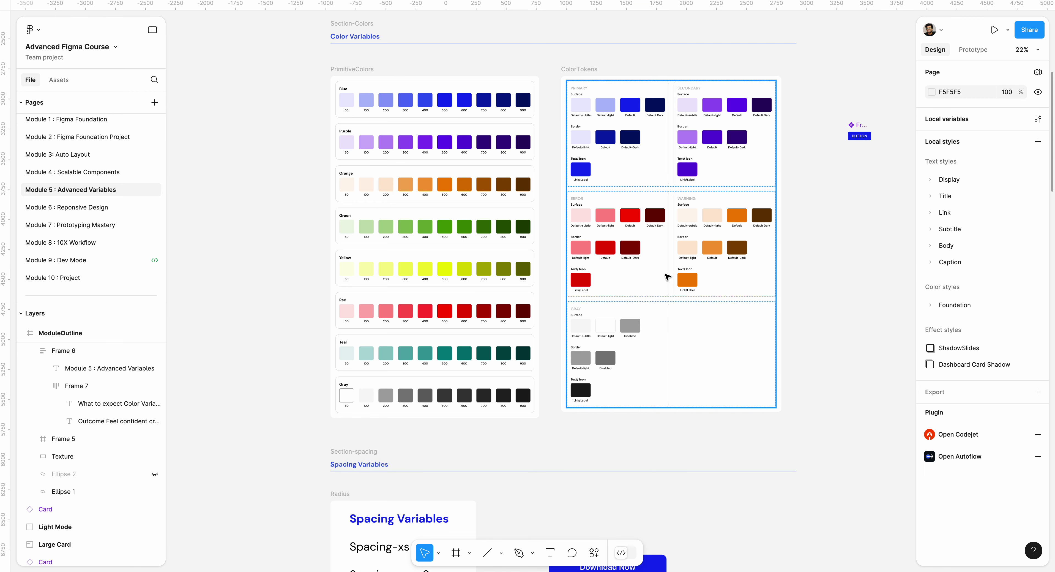